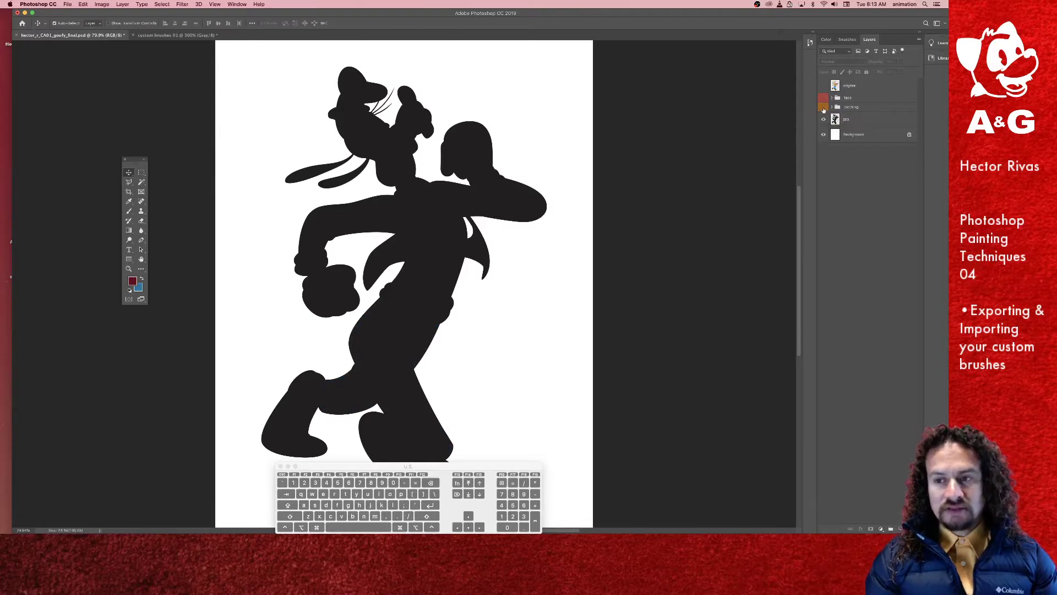
Step: Expand the clothing group, show the pants and pants OG layers with sweater OG hidden, and select the pants layer
click(831, 108)
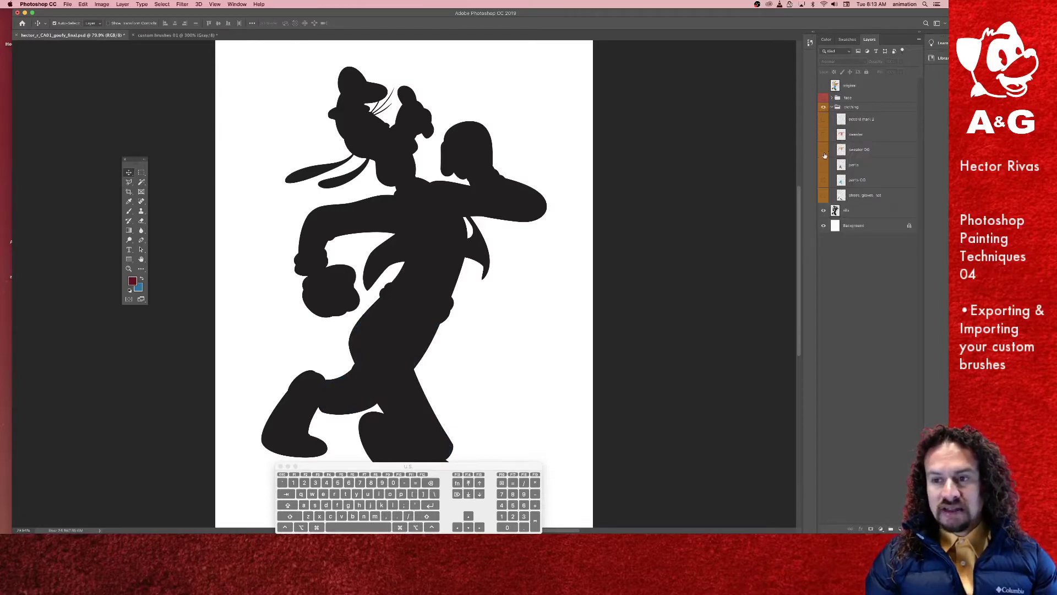
click(824, 150)
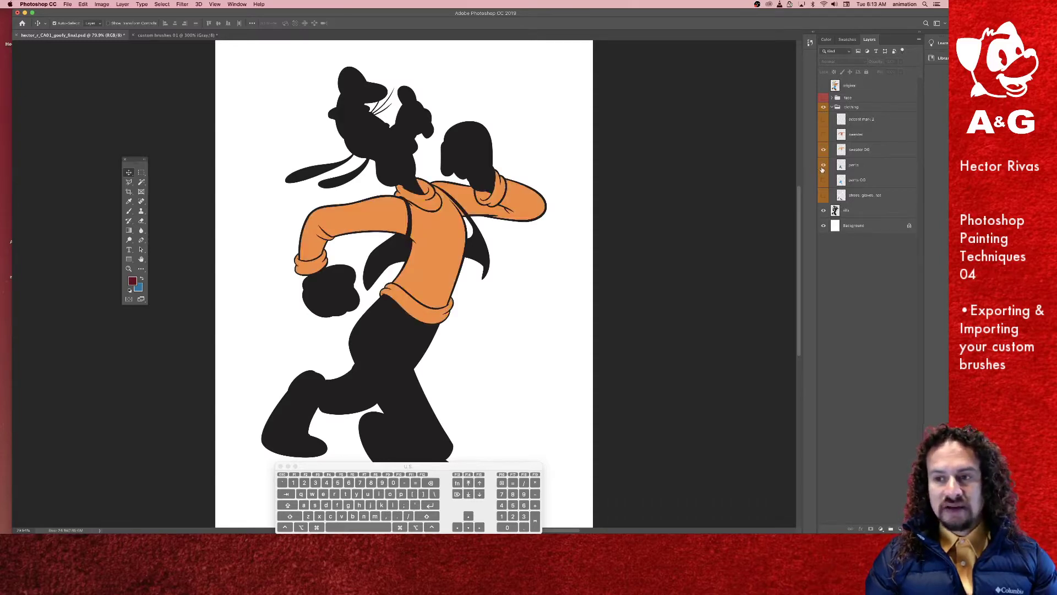
click(823, 165)
click(824, 150)
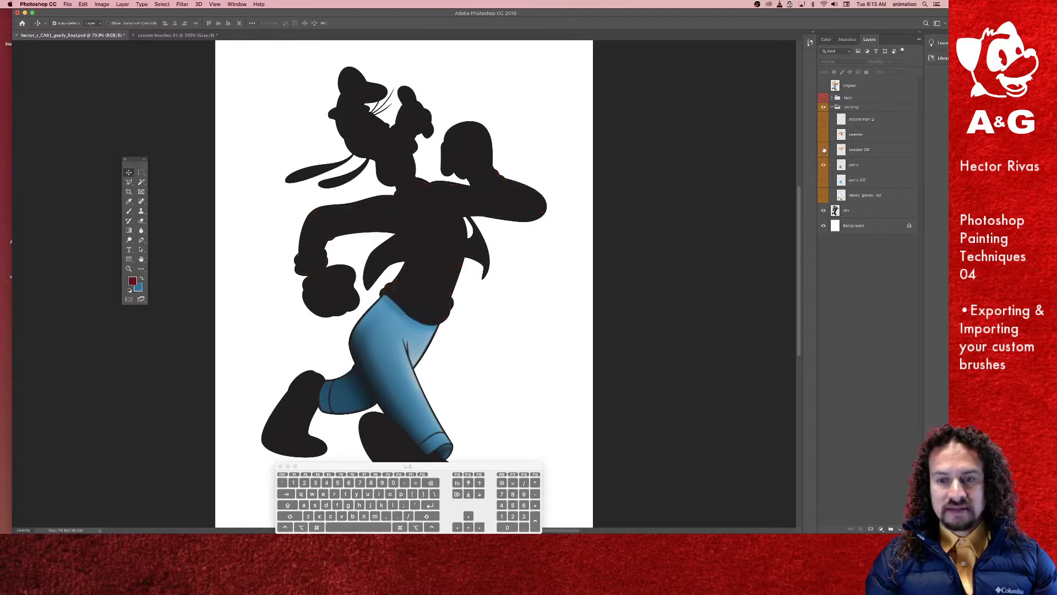
click(823, 180)
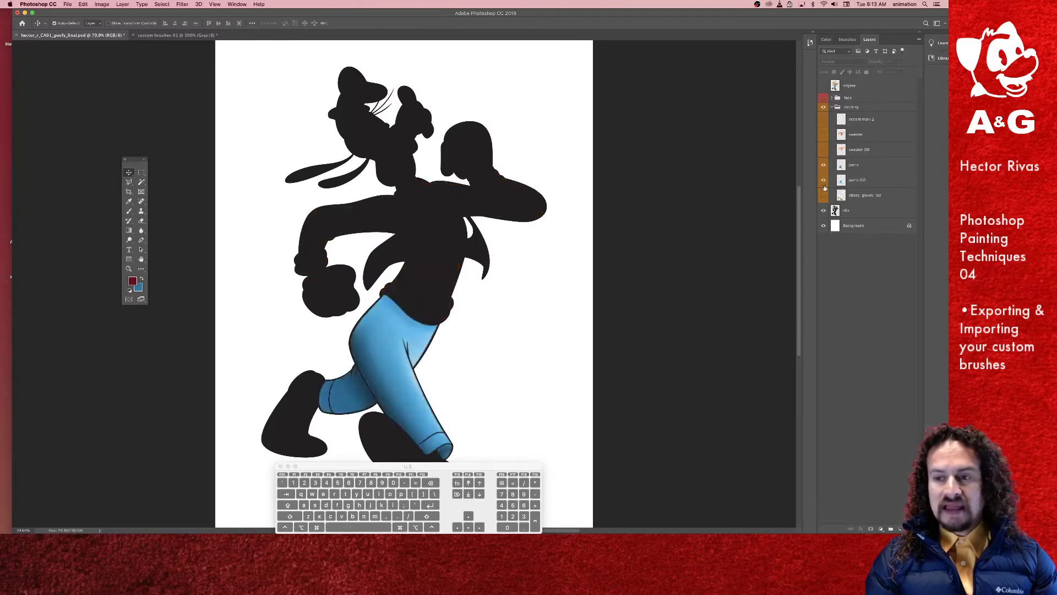
click(838, 167)
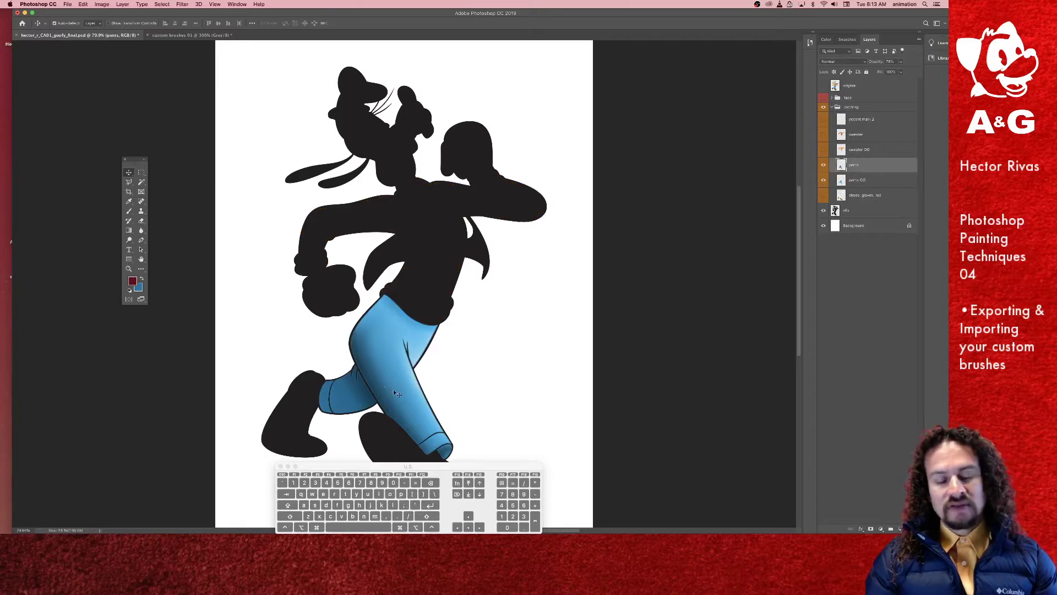
Step: Show the sweater, accent mark 2, and shoes, gloves, hat layers, plus the face group
click(823, 135)
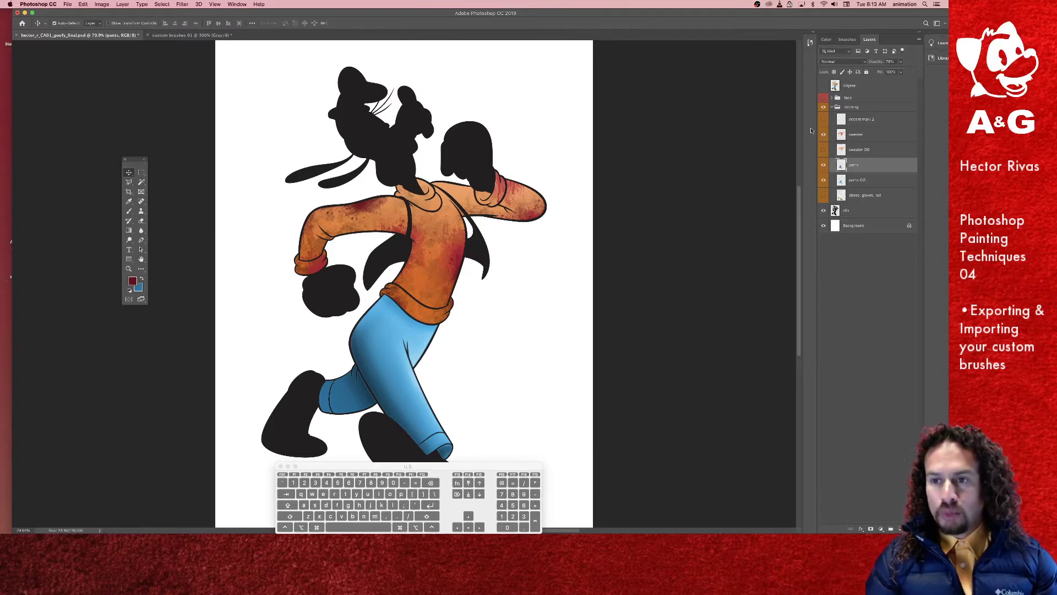
click(823, 121)
click(823, 195)
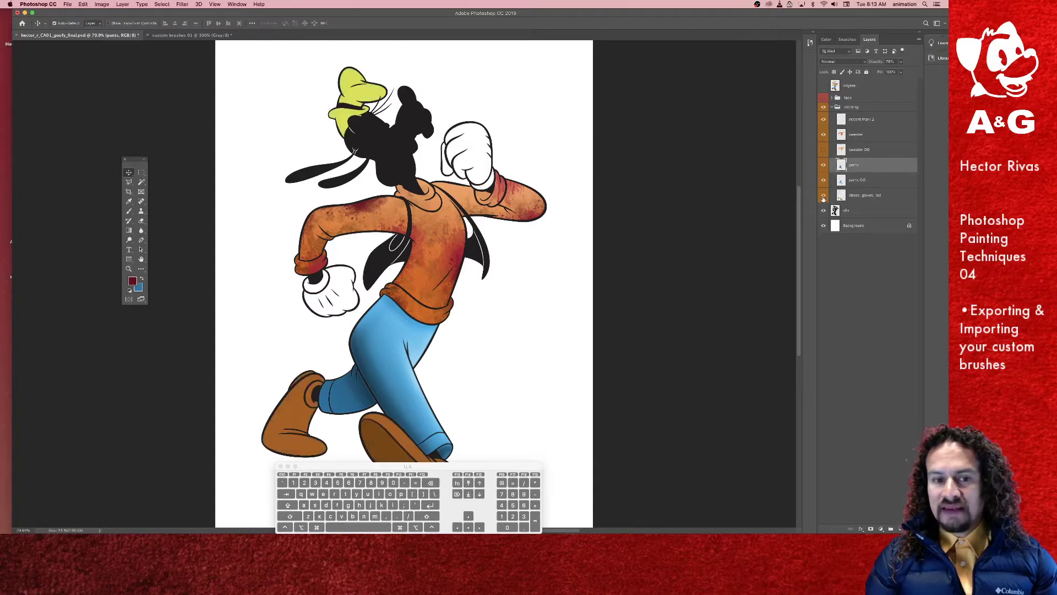
click(823, 97)
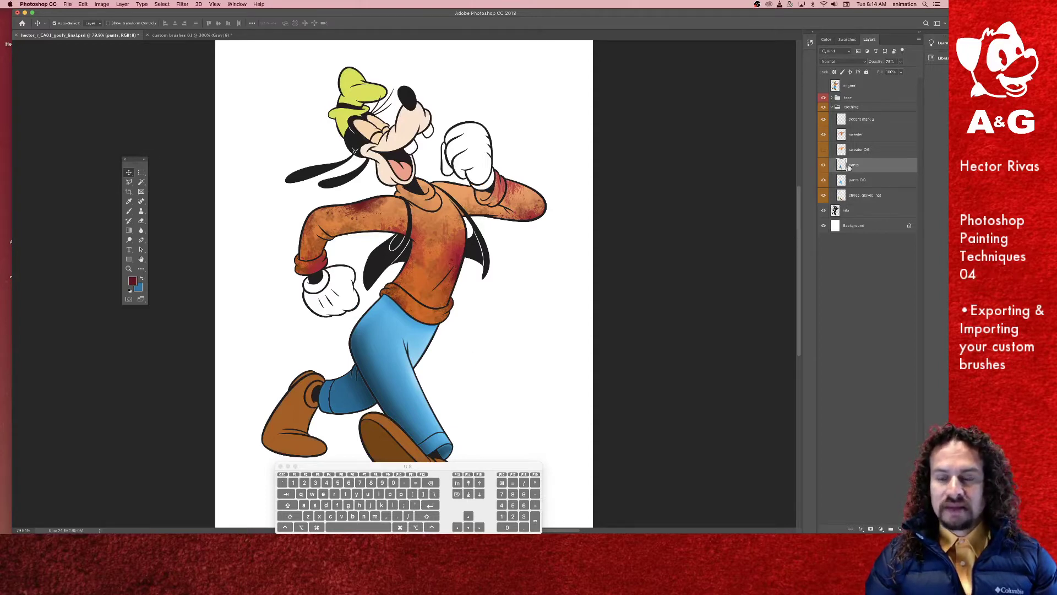
Step: Try a lower opacity on the sweater layer, restore it to 100%, and deselect the layer
click(841, 133)
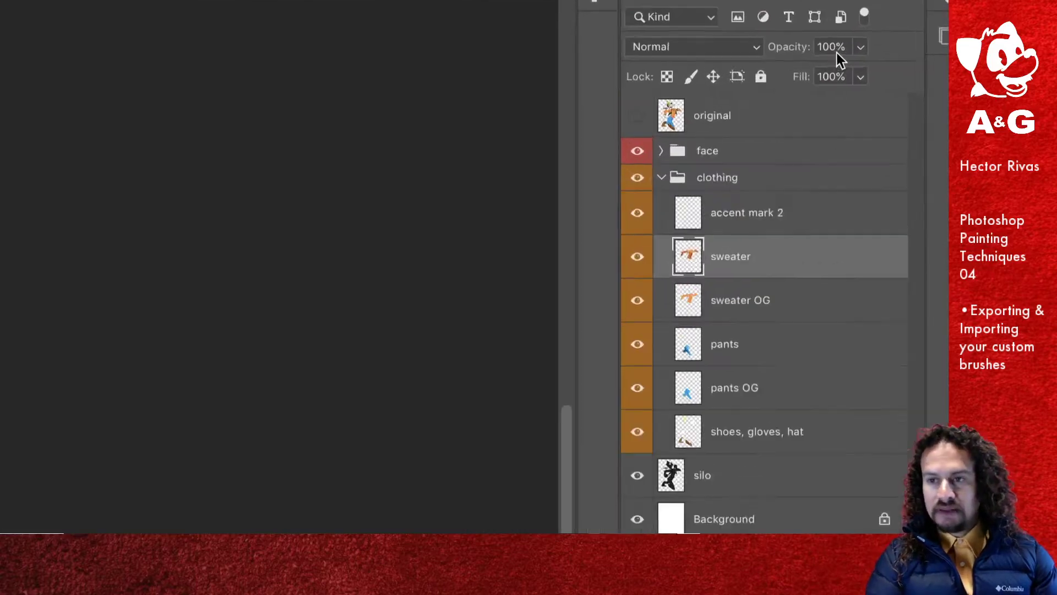
click(877, 44)
drag(861, 83, 916, 91)
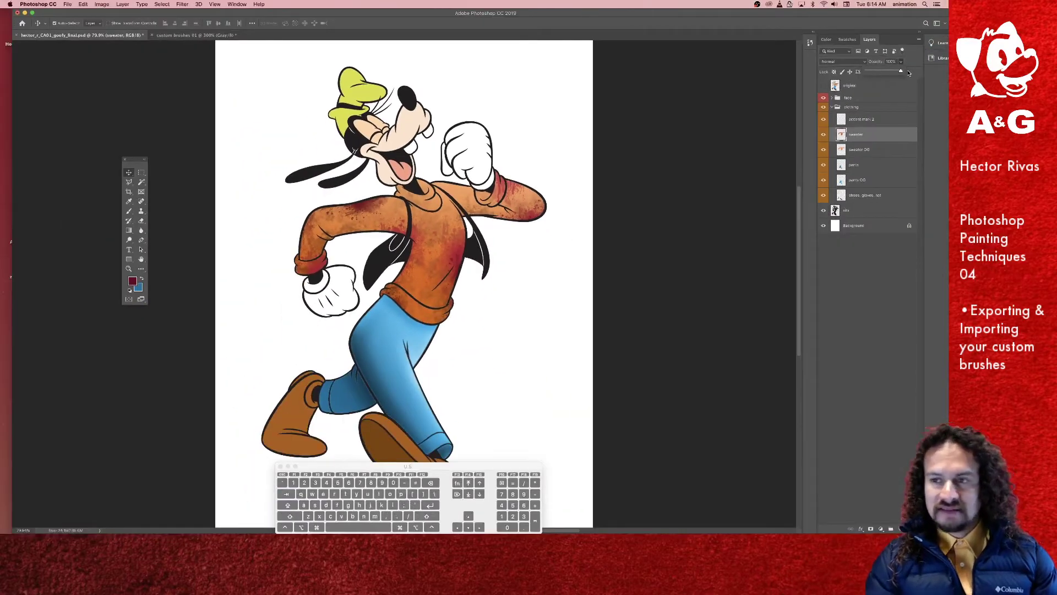
drag(899, 71, 888, 71)
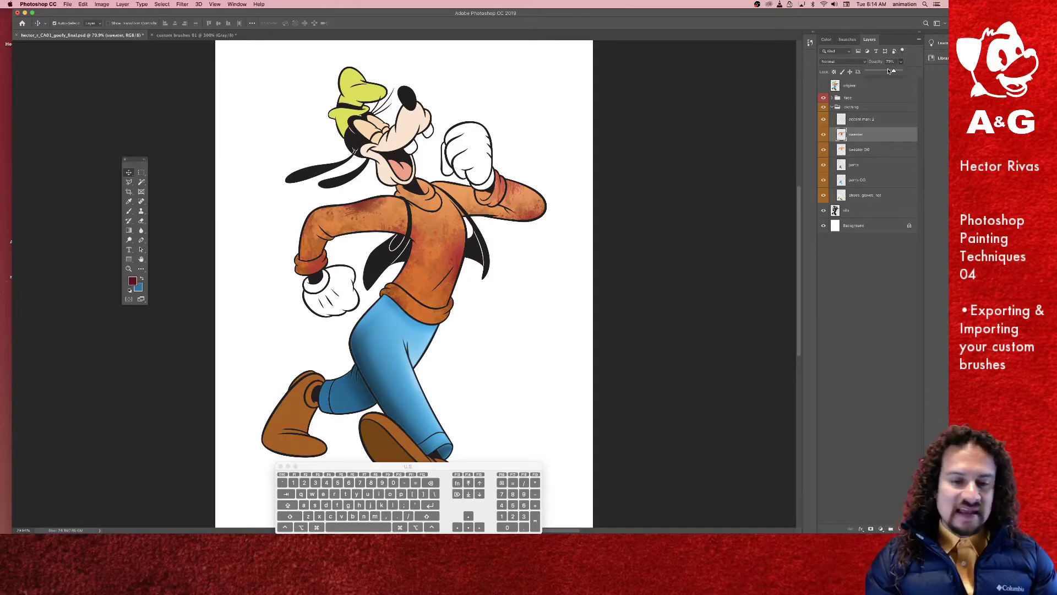
drag(888, 71, 918, 69)
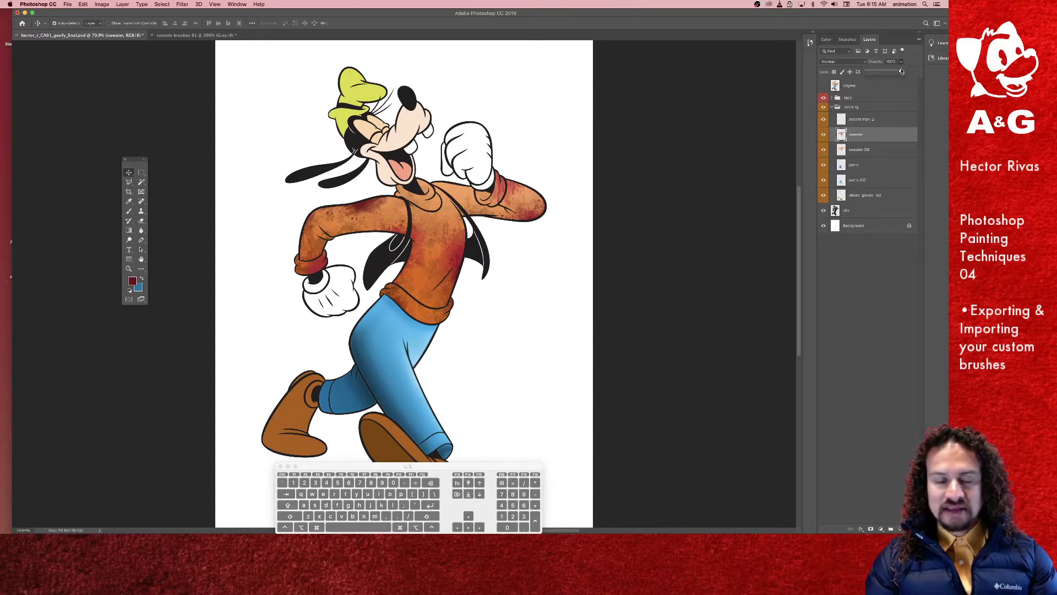
click(862, 254)
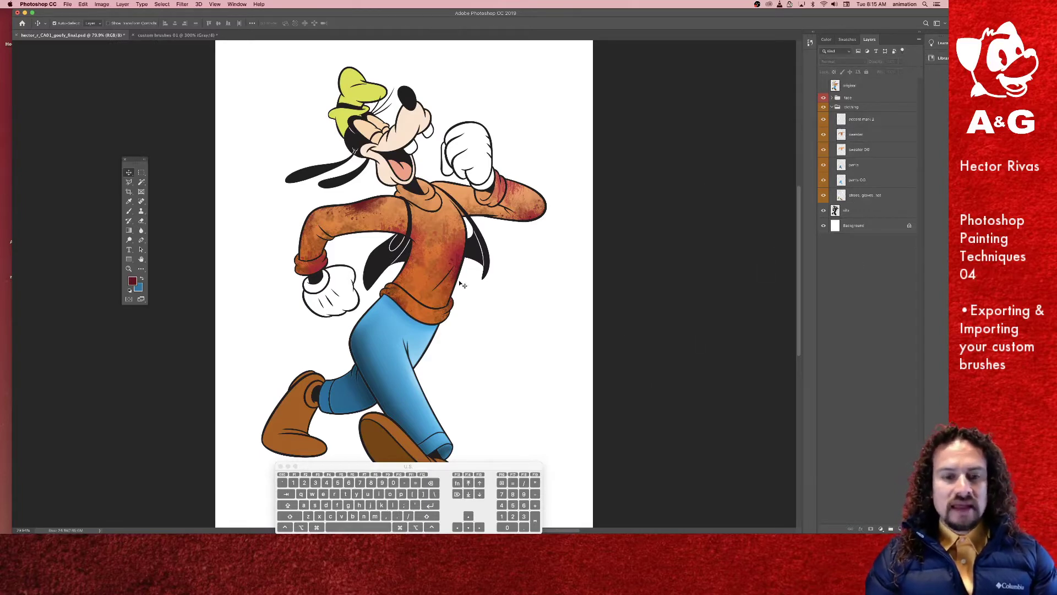
Step: In the custom brushes 01 document, hide the dirt texture layer and show the blood splatter 01 layer
click(175, 36)
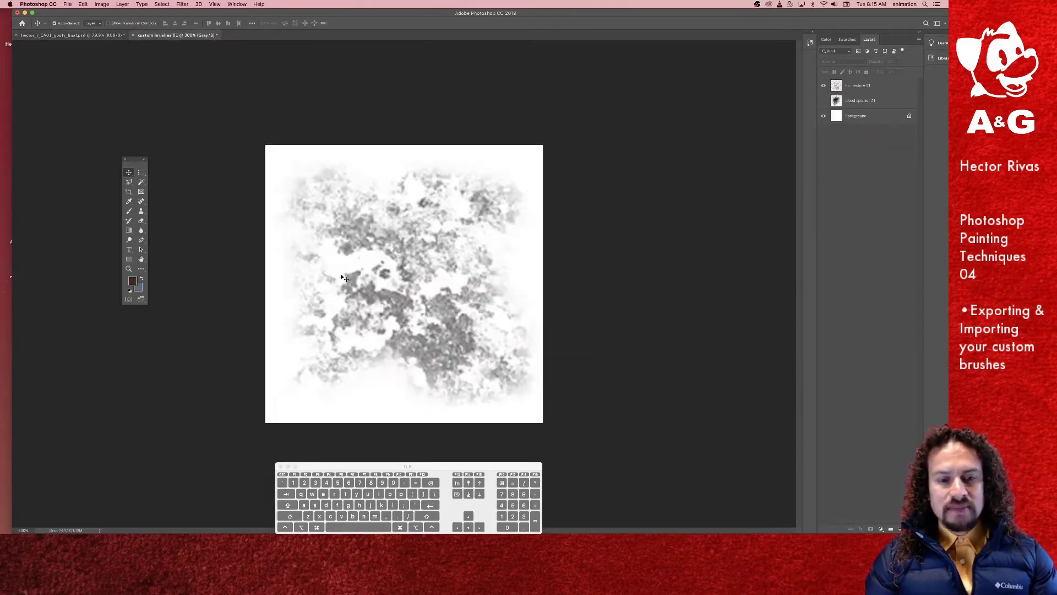
click(824, 86)
click(824, 101)
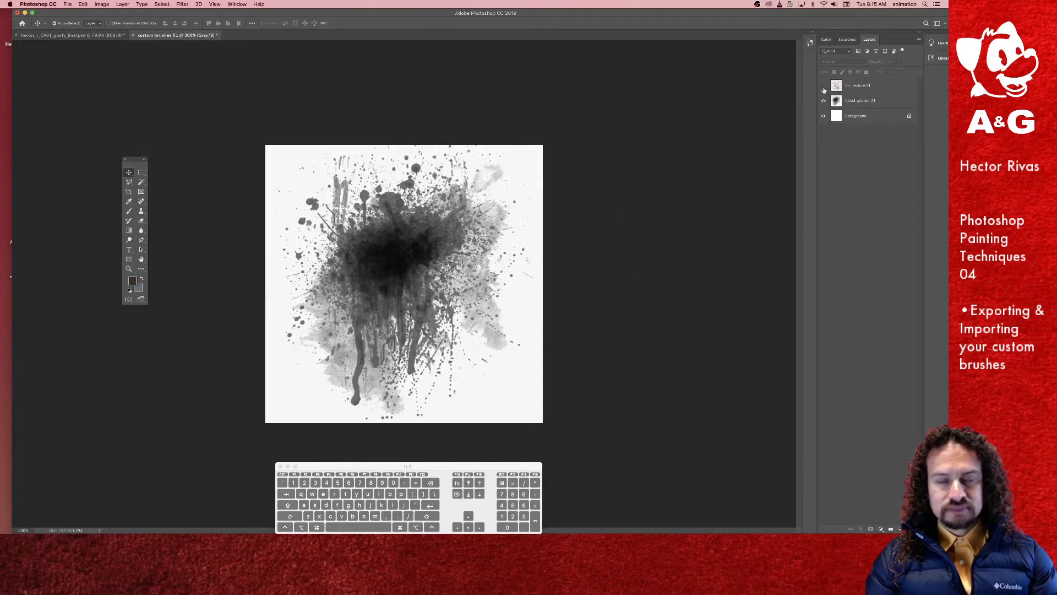
Step: Compare the painted Goofy artwork with the blood splatter image in the custom brushes 01 document
click(56, 36)
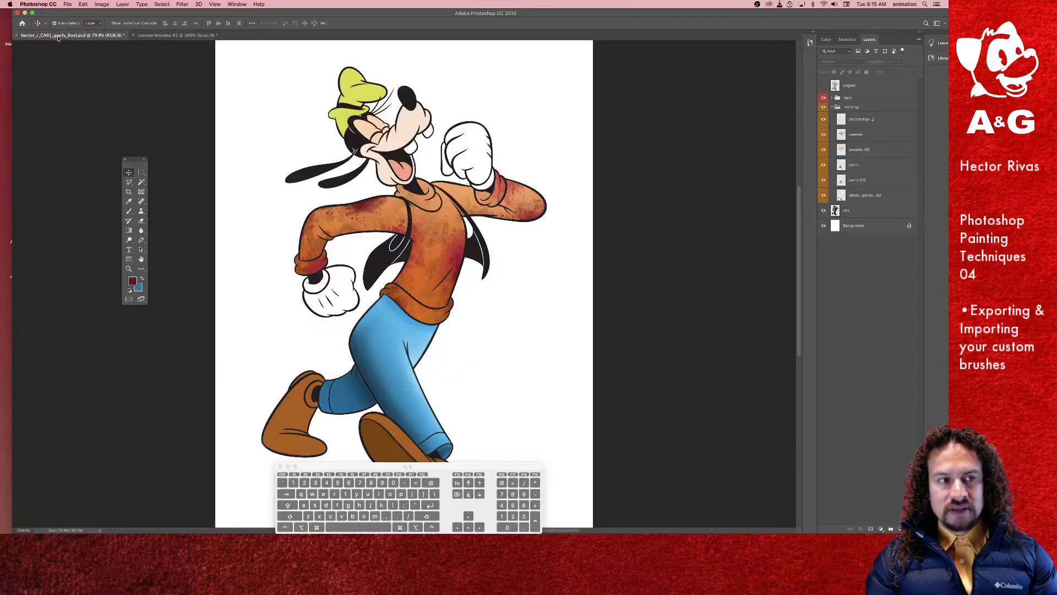
click(182, 36)
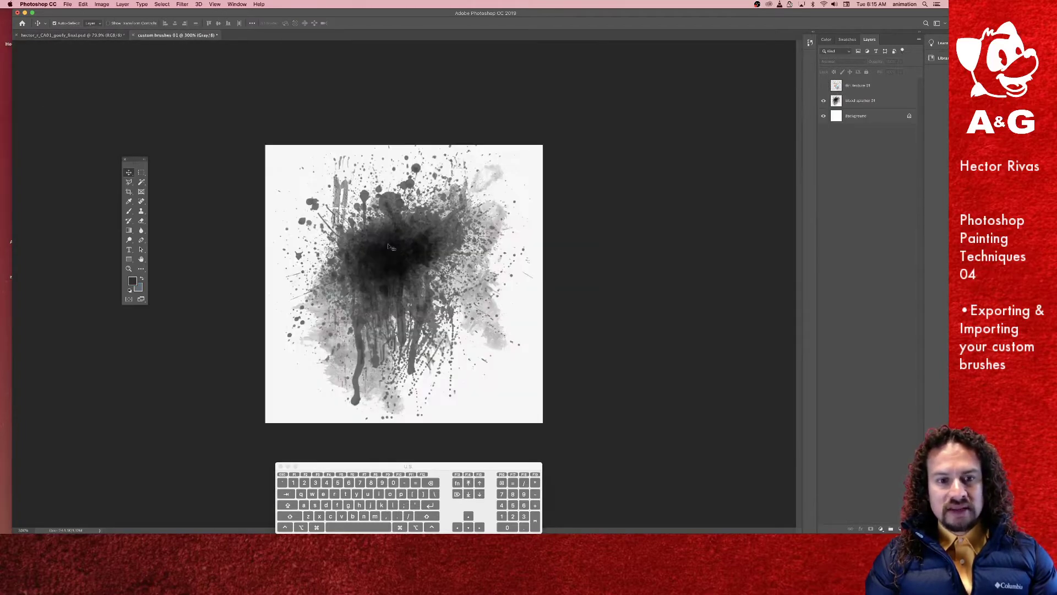
click(68, 36)
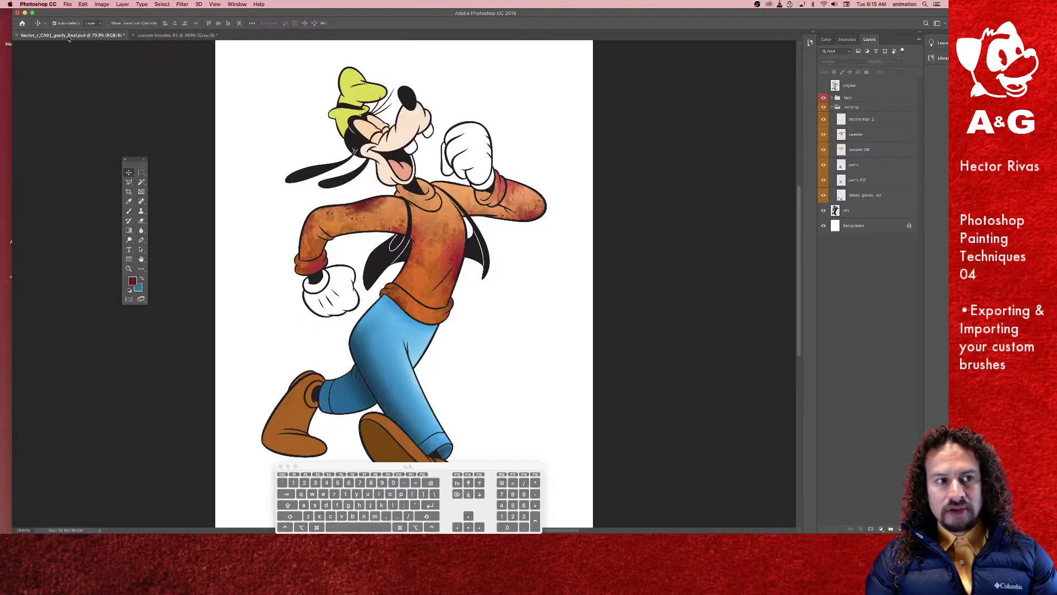
click(177, 35)
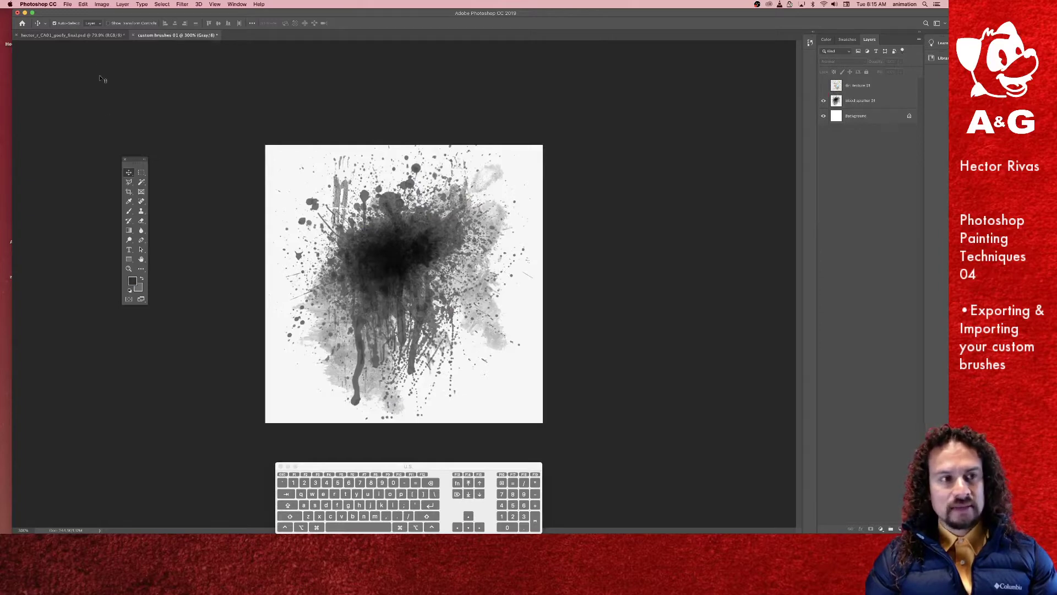
click(68, 4)
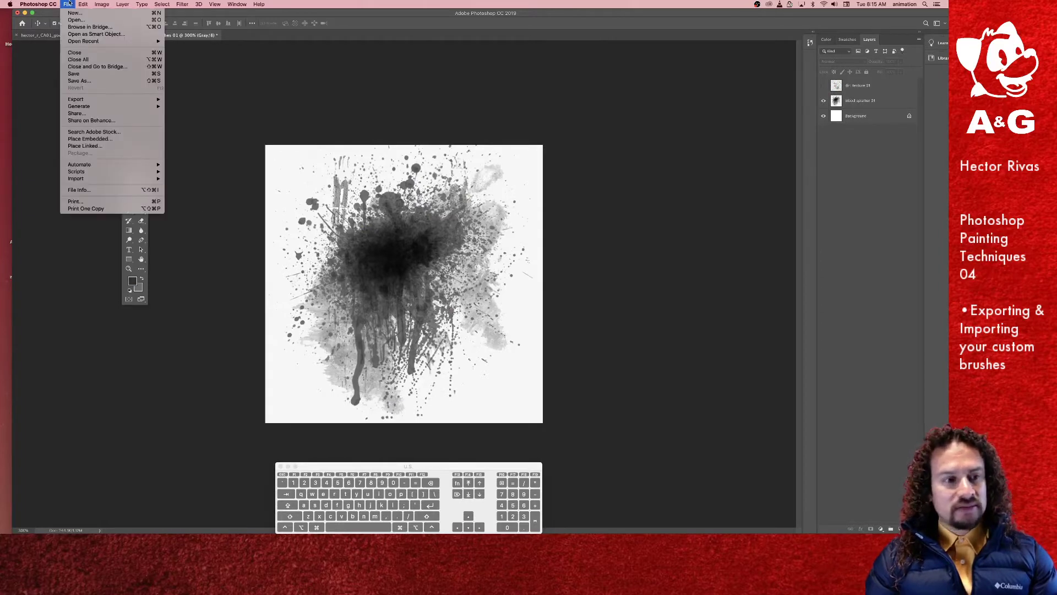
click(68, 4)
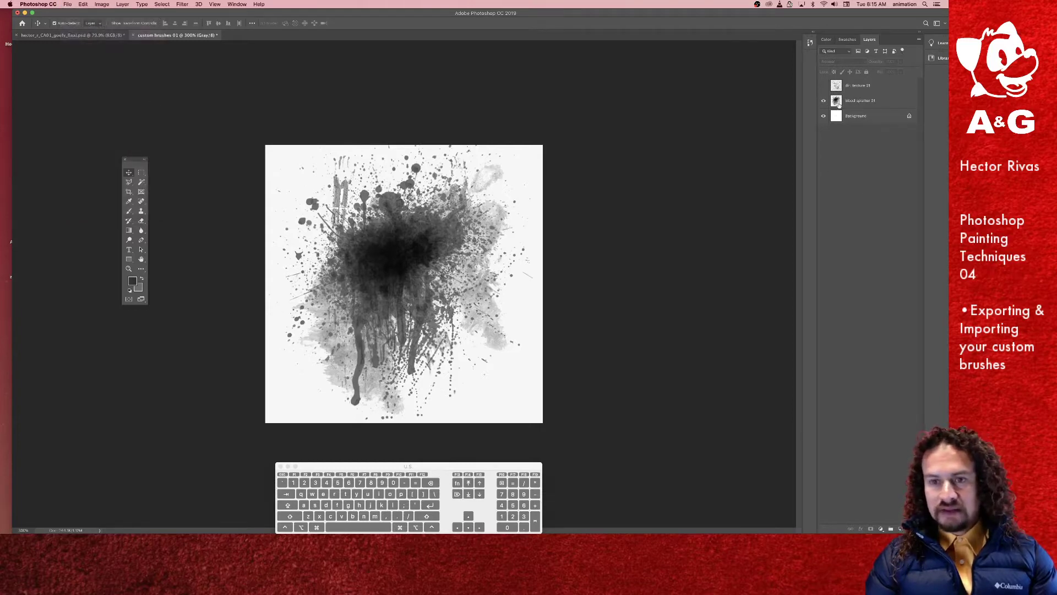
Step: Select the blood splatter 01 layer and activate the Brush tool
click(839, 103)
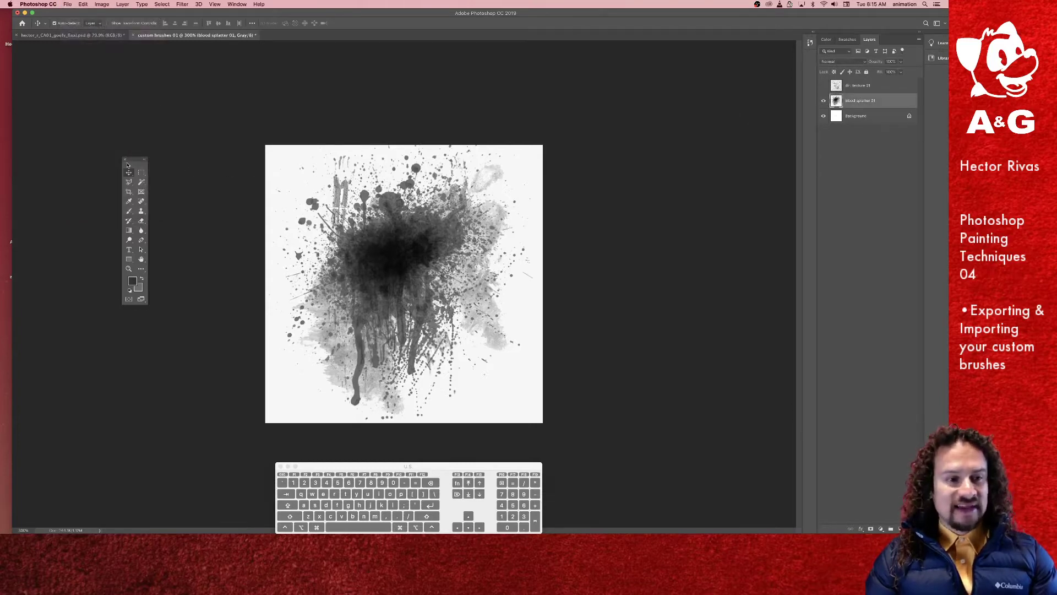
drag(138, 163, 169, 136)
click(160, 183)
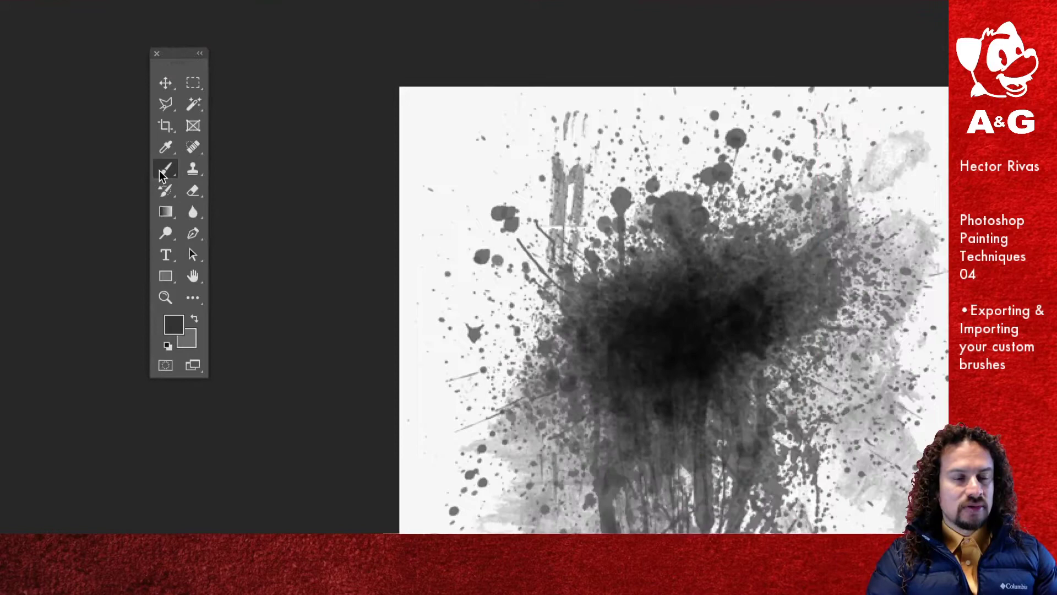
click(164, 169)
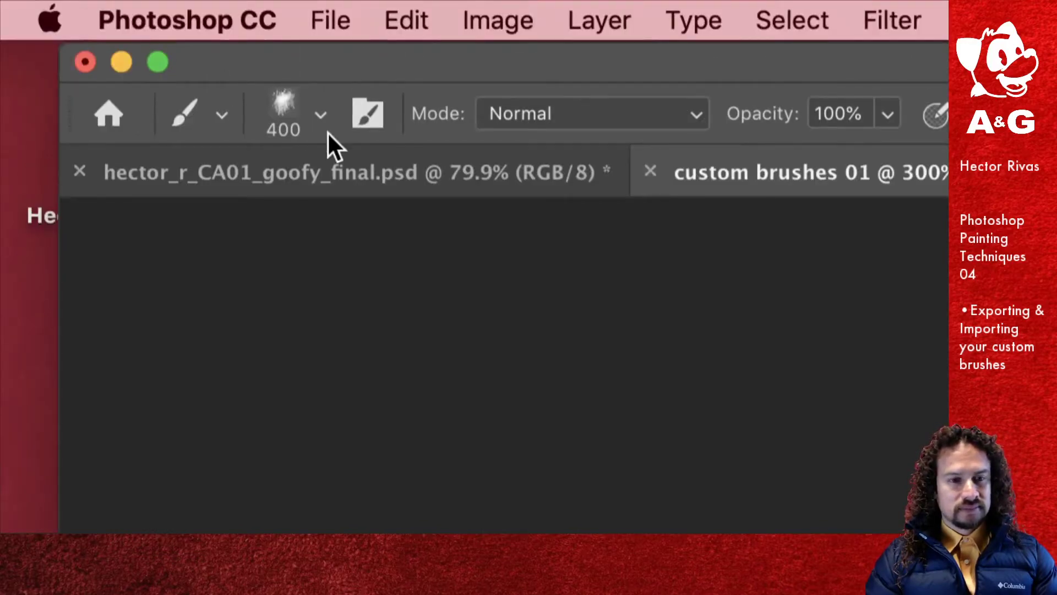
Step: Start exporting the selected blood splatter 01 brush preset and move the save dialog clear of the artwork
click(322, 115)
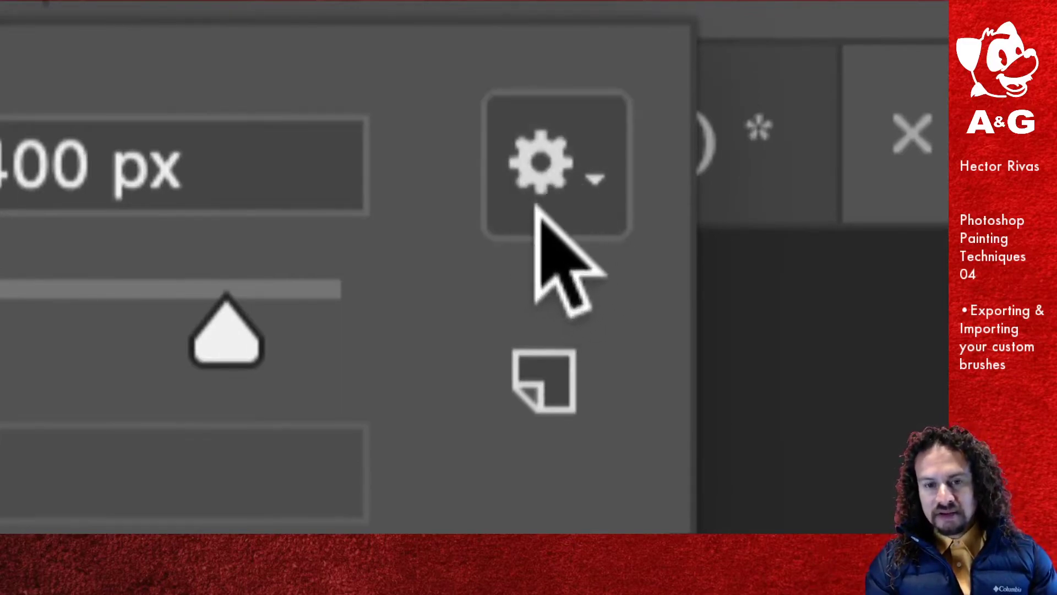
click(588, 184)
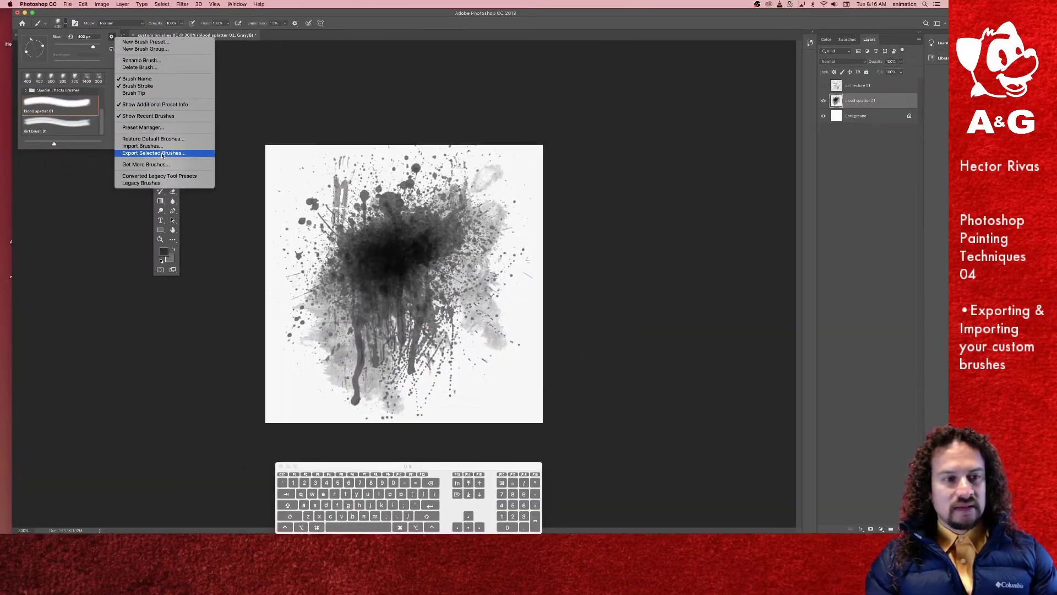
click(162, 155)
mouse_move(175, 53)
mouse_down()
mouse_move(636, 278)
mouse_move(590, 211)
mouse_up()
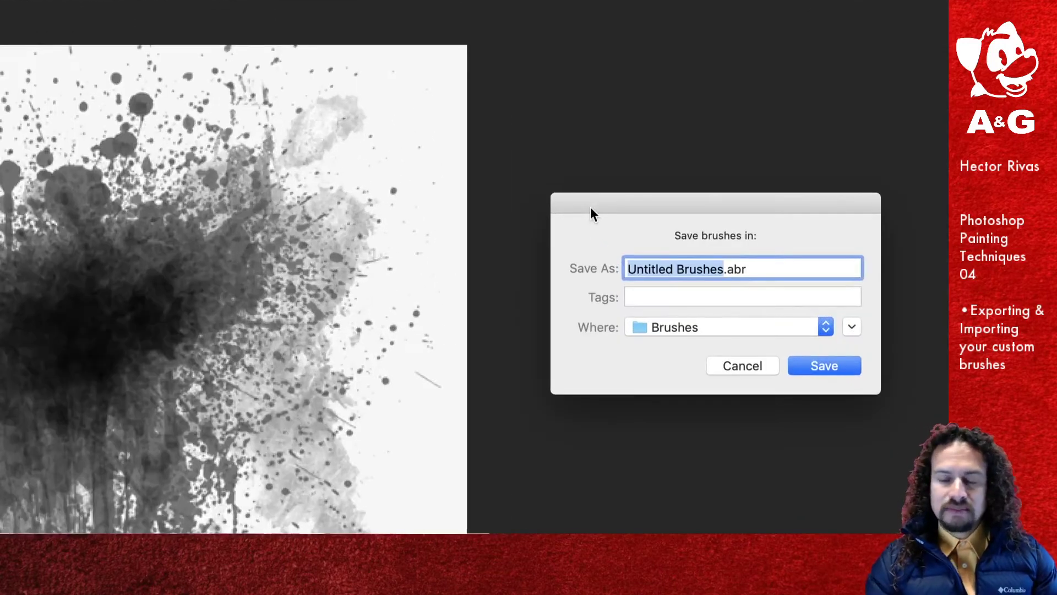
mouse_move(612, 198)
mouse_down()
mouse_move(465, 91)
mouse_move(557, 90)
mouse_up()
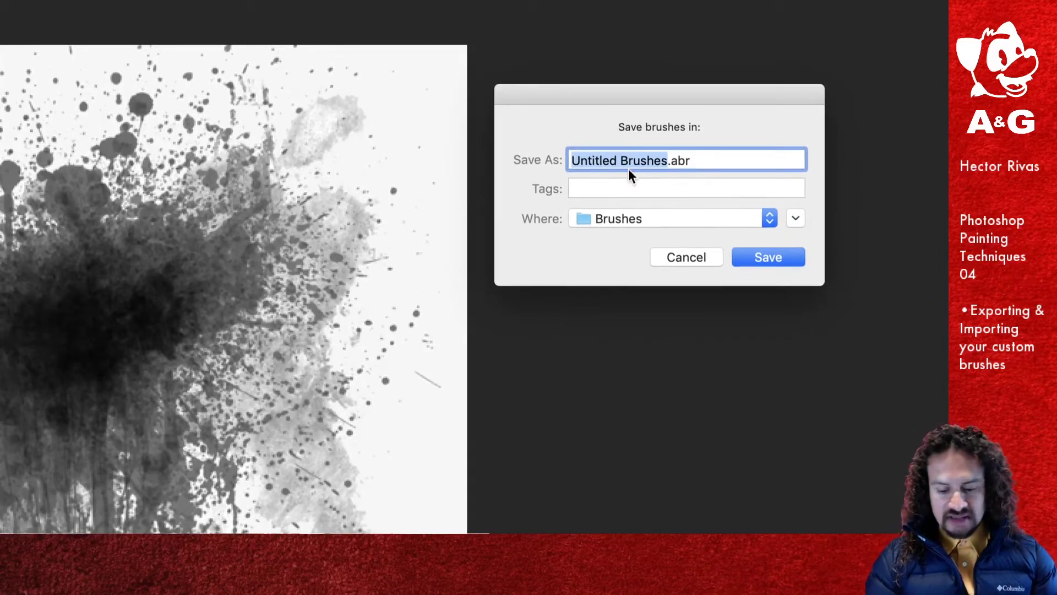
Step: Name the exported brush file "100 blood brushes" and save it to the Desktop
text(100 bloos)
key(BackSpace)
text(d brushes)
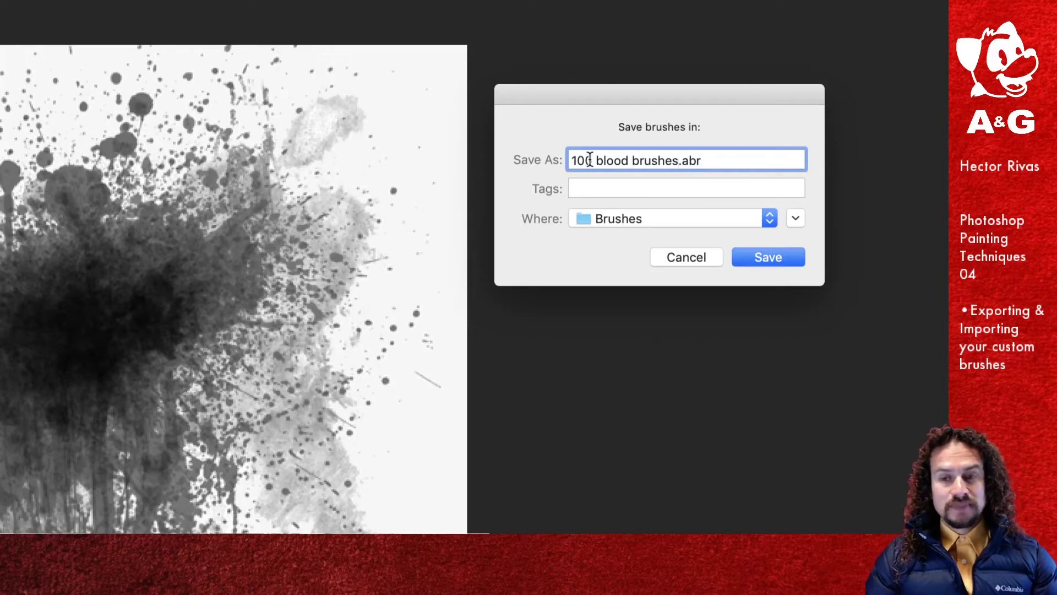
click(610, 220)
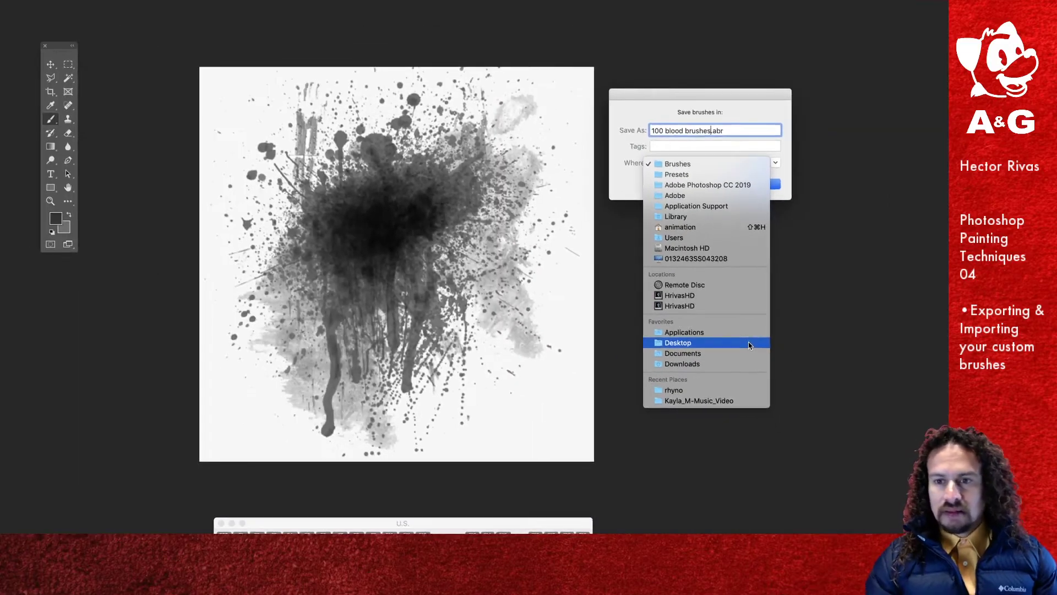
click(749, 344)
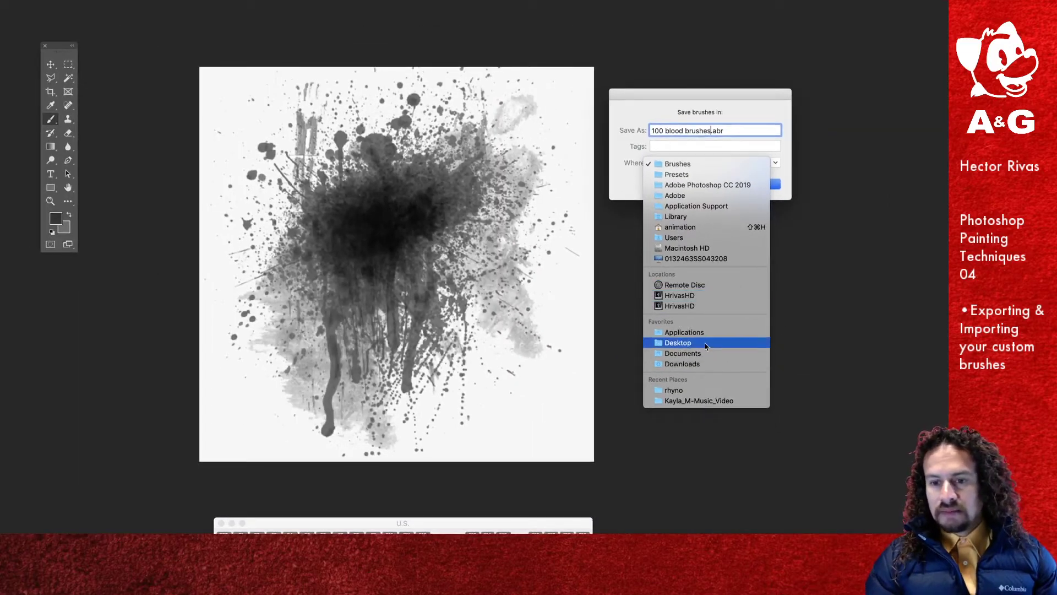
click(776, 184)
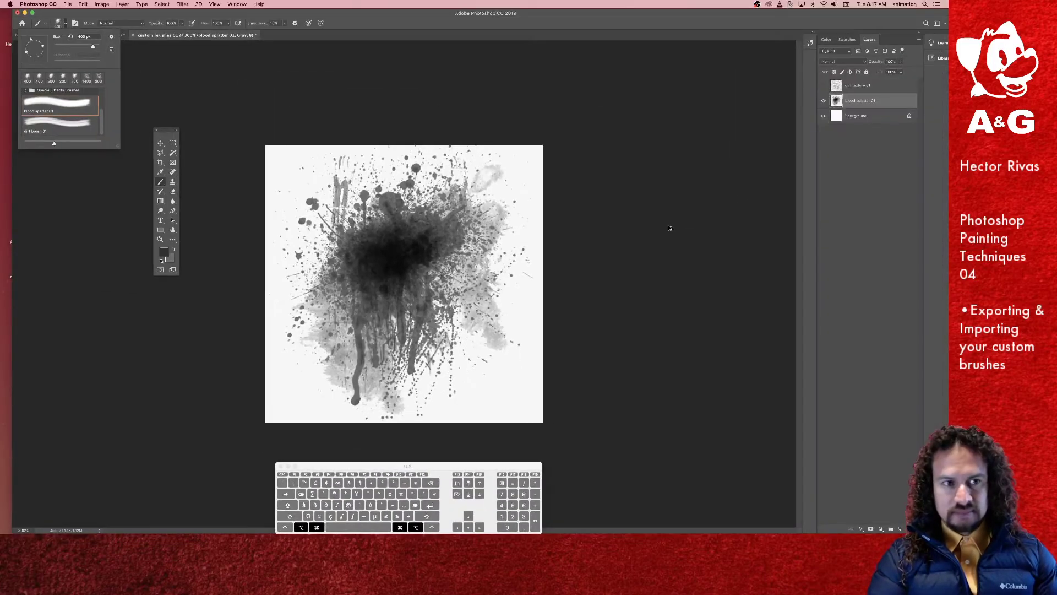
Step: Minimize the Photoshop window and move the 100 blood brushes.abr file to an empty area of the desktop
click(24, 13)
click(823, 296)
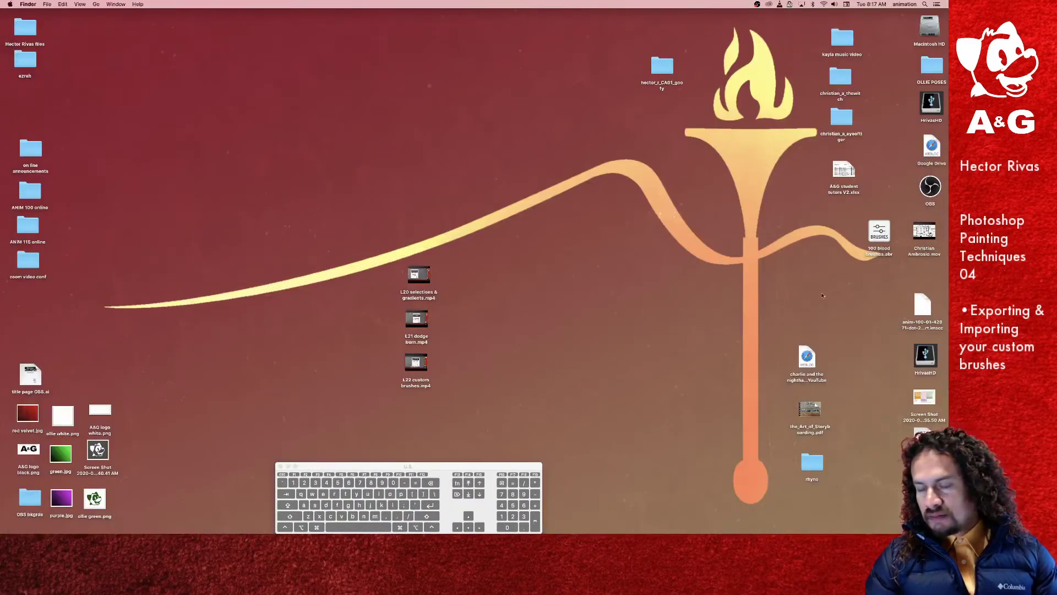
mouse_move(882, 246)
mouse_down()
mouse_move(753, 284)
mouse_move(560, 294)
mouse_up()
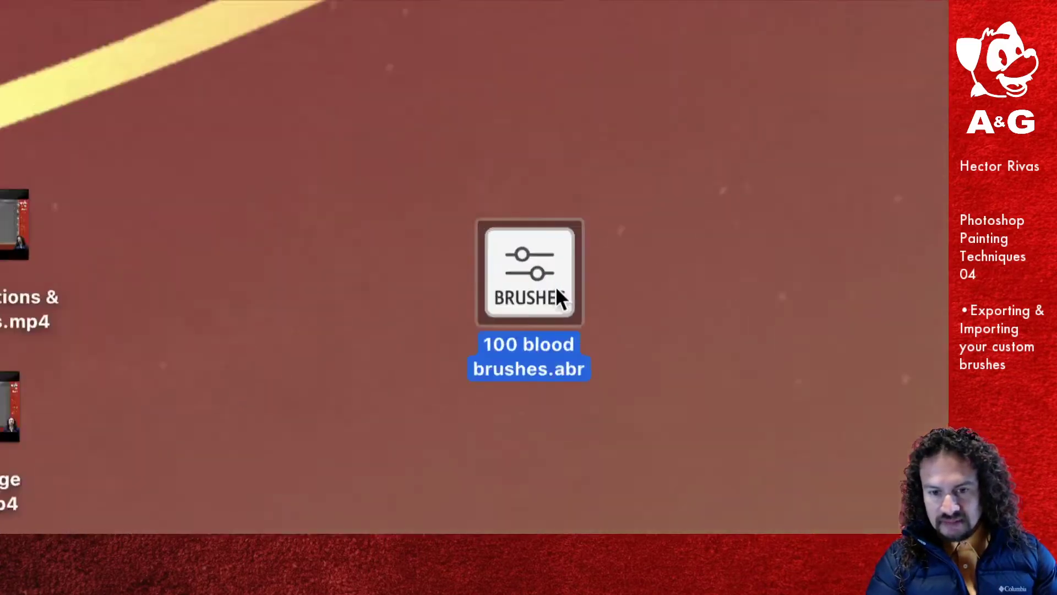
drag(556, 290, 567, 201)
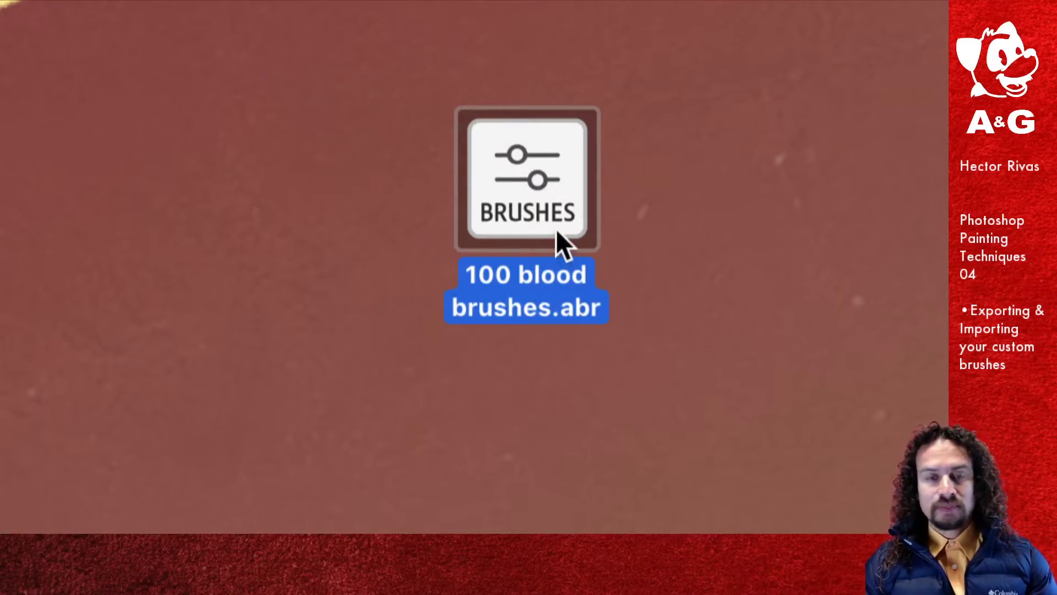
Step: Move the 100 blood brushes.abr file to a clearer area of the desktop and inspect its file information
mouse_move(556, 231)
mouse_down()
mouse_move(612, 227)
mouse_move(644, 201)
mouse_move(714, 220)
mouse_move(786, 215)
mouse_move(485, 231)
mouse_move(536, 240)
mouse_up()
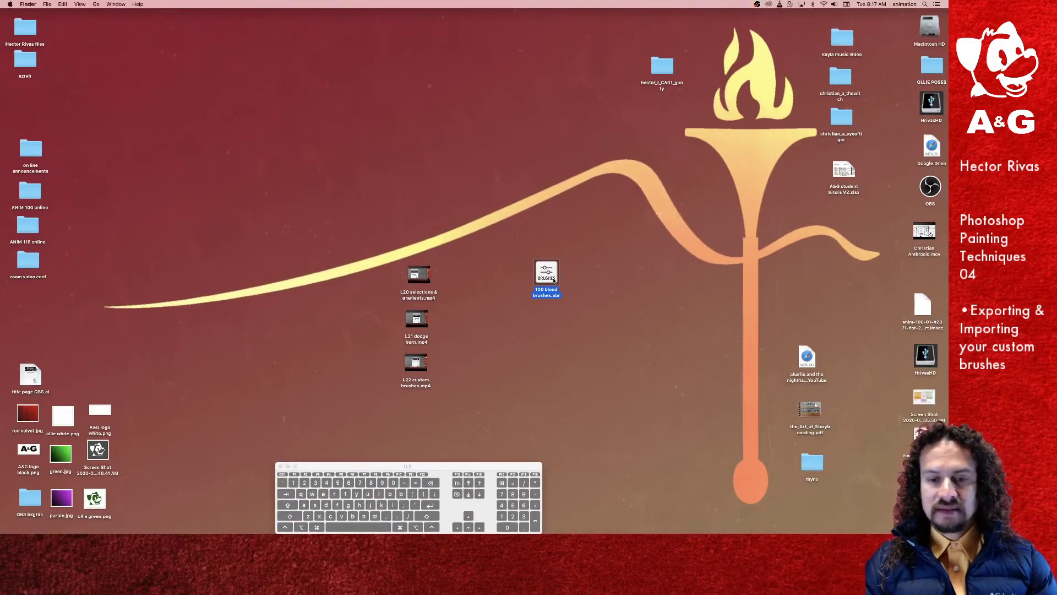
mouse_move(554, 280)
mouse_down()
mouse_move(851, 283)
mouse_move(644, 281)
mouse_move(695, 296)
mouse_move(676, 291)
mouse_move(680, 305)
mouse_move(645, 307)
mouse_move(640, 298)
mouse_up()
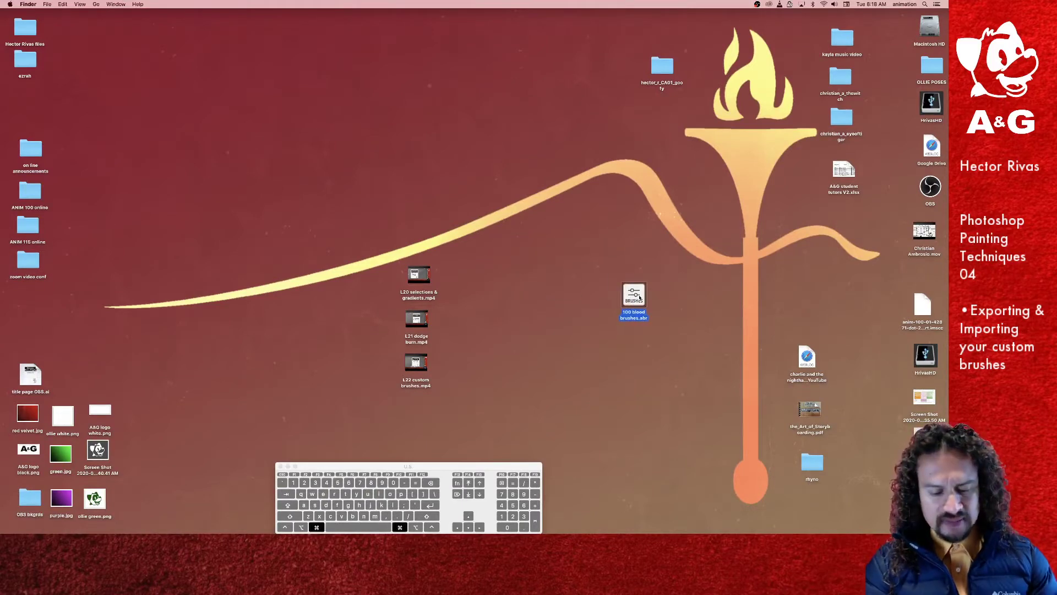
key(super+i)
mouse_move(66, 21)
mouse_down()
mouse_move(574, 197)
mouse_move(574, 180)
mouse_up()
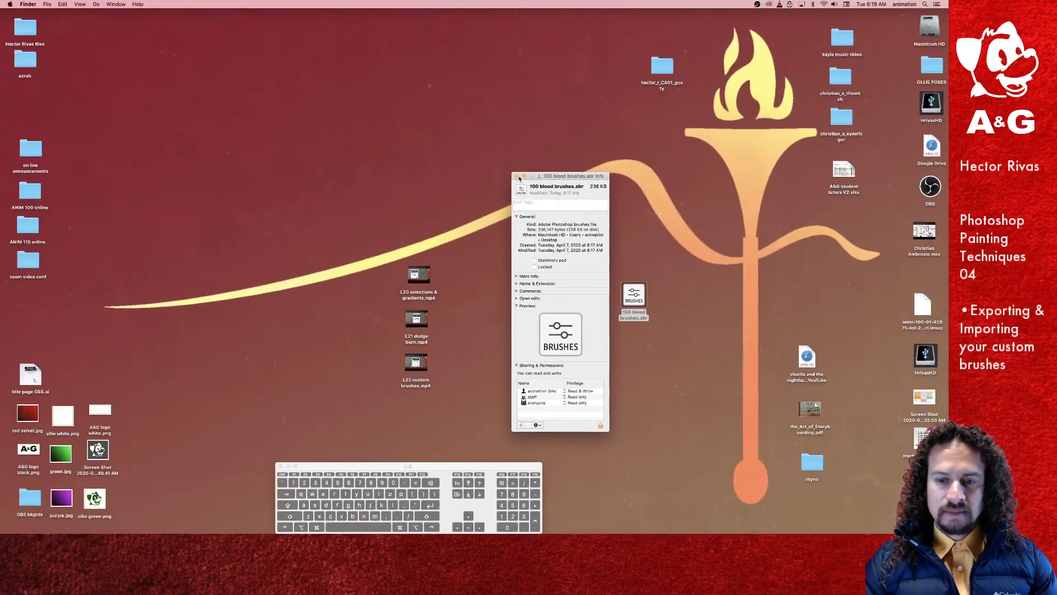
click(516, 176)
Step: Restore the Photoshop window, switch to hector_r_CA01_goofy_final.psd, and place the window and tools panel clear of the artwork
mouse_move(749, 526)
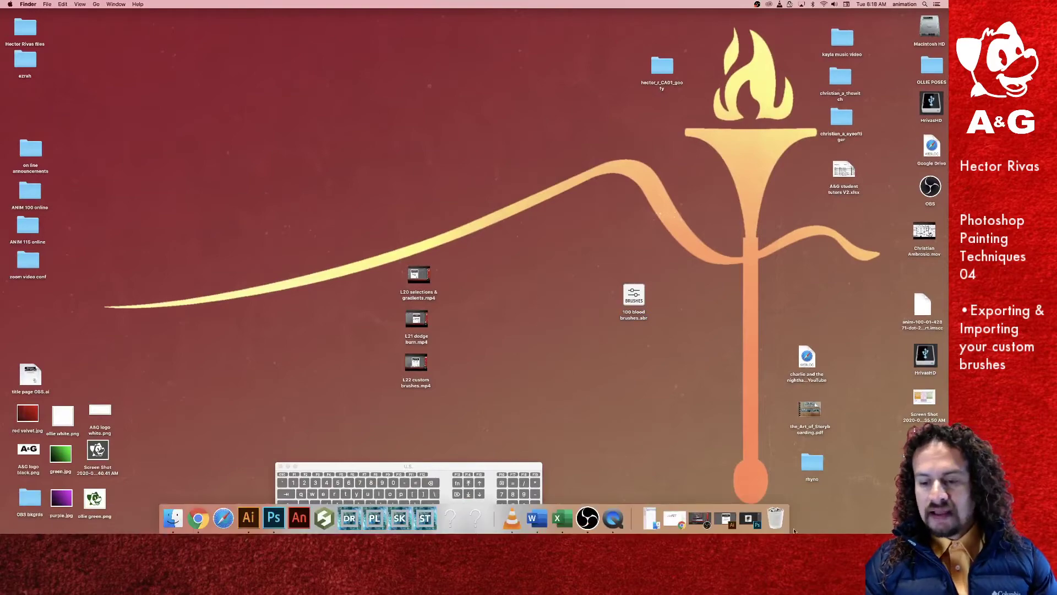
click(748, 521)
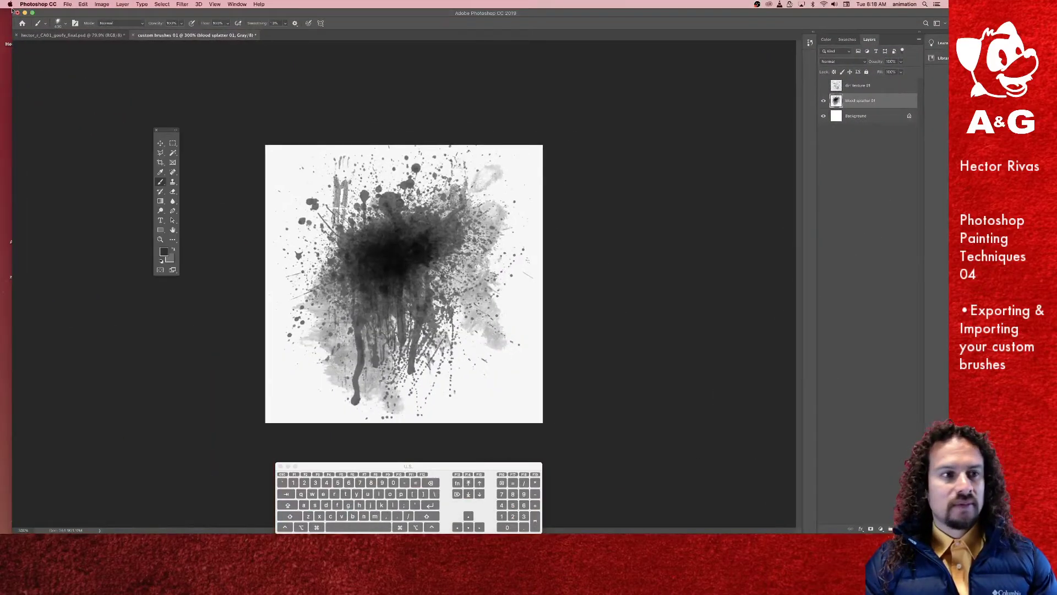
click(33, 35)
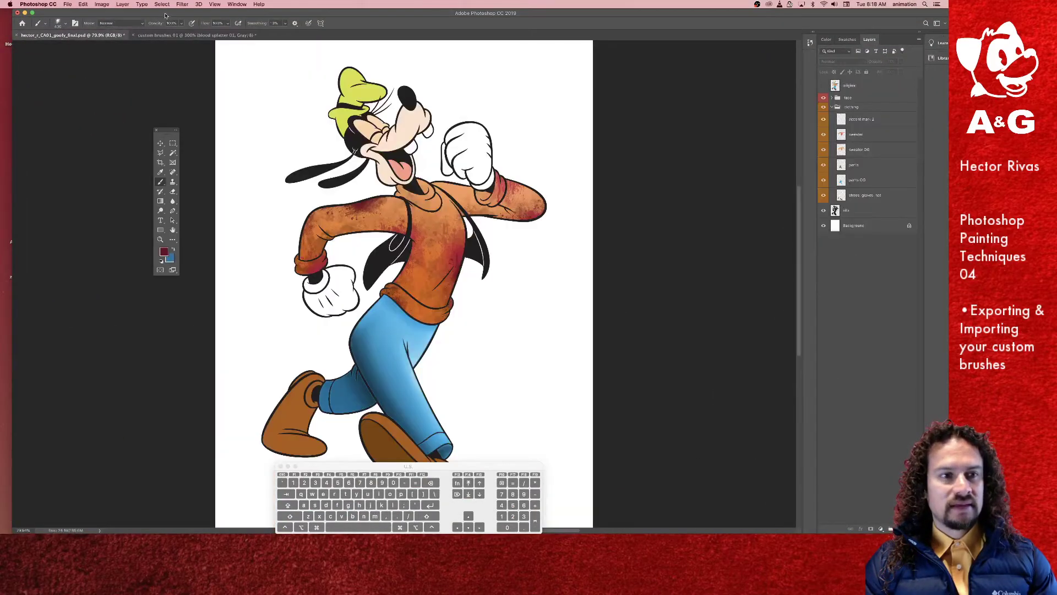
drag(166, 15, 151, 13)
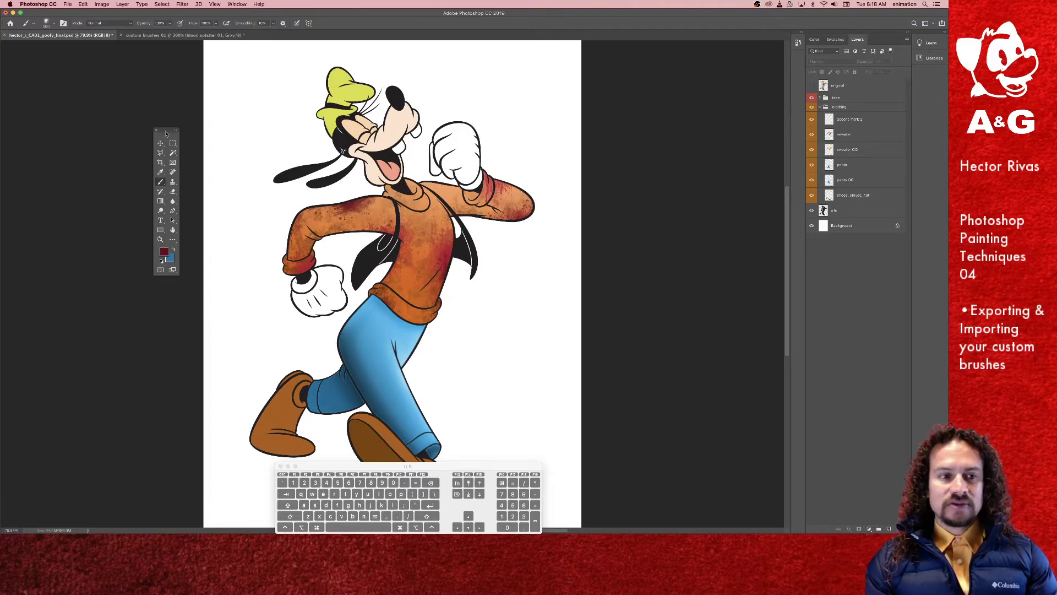
drag(166, 133, 132, 117)
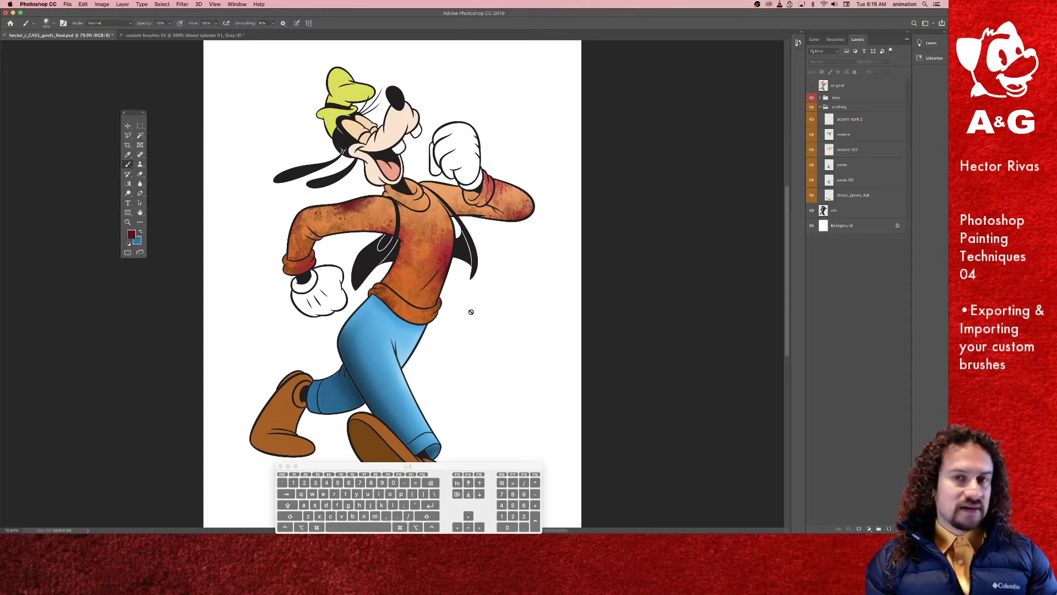
drag(130, 116, 112, 132)
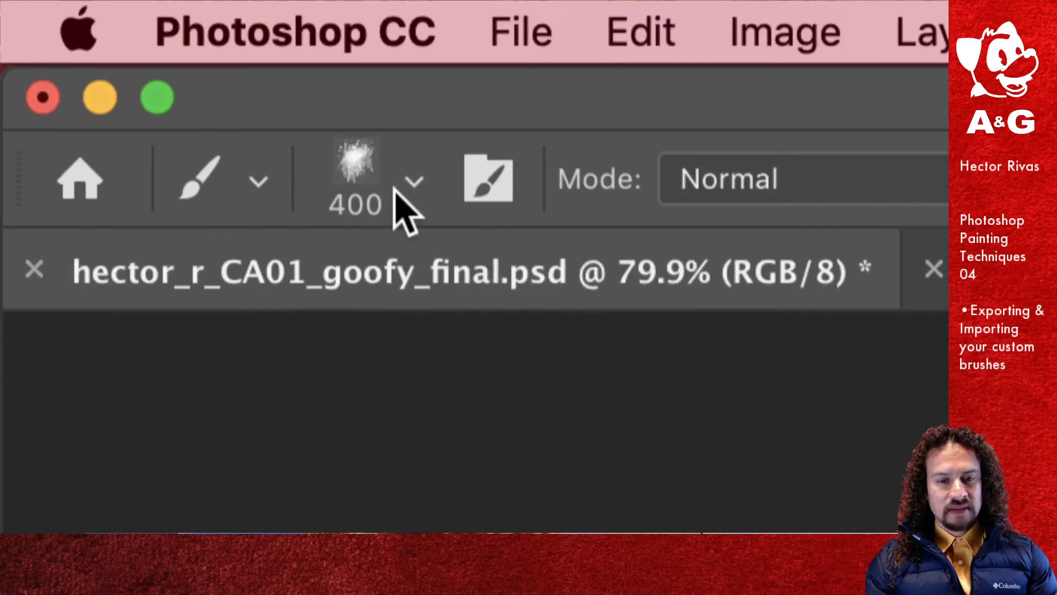
Step: Start a brush import from the brush preset options, select 100 blood brushes.abr on the Desktop, and cancel the import
click(414, 183)
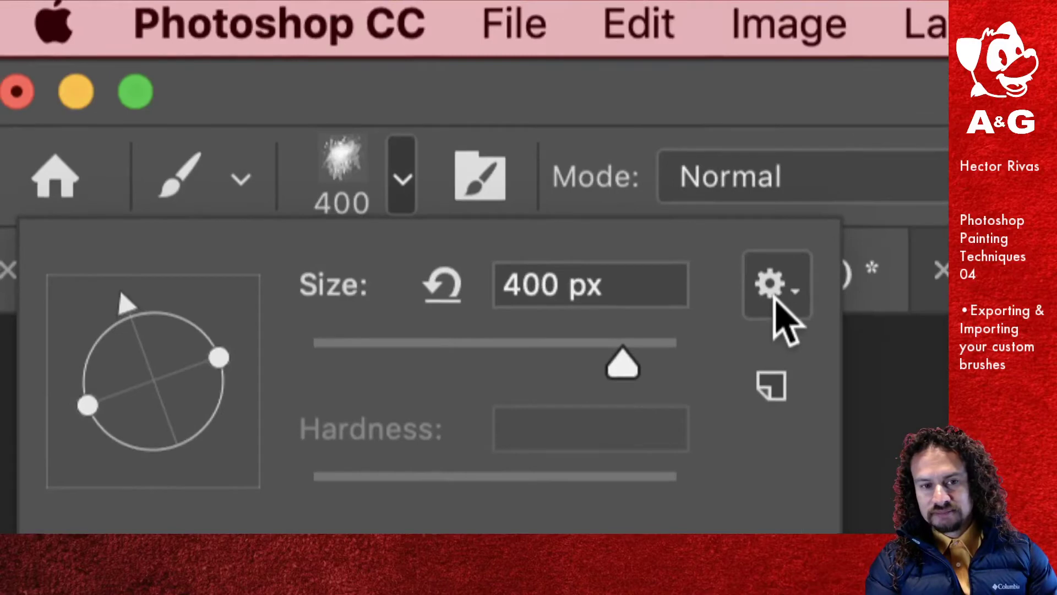
click(771, 286)
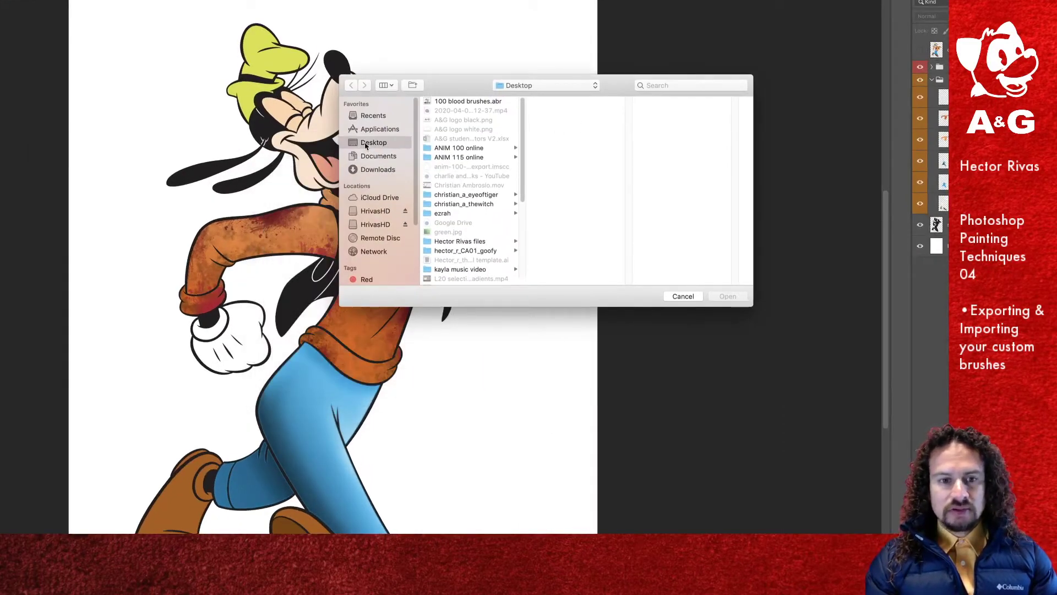
mouse_move(523, 193)
mouse_down()
mouse_move(513, 276)
mouse_move(500, 180)
mouse_up()
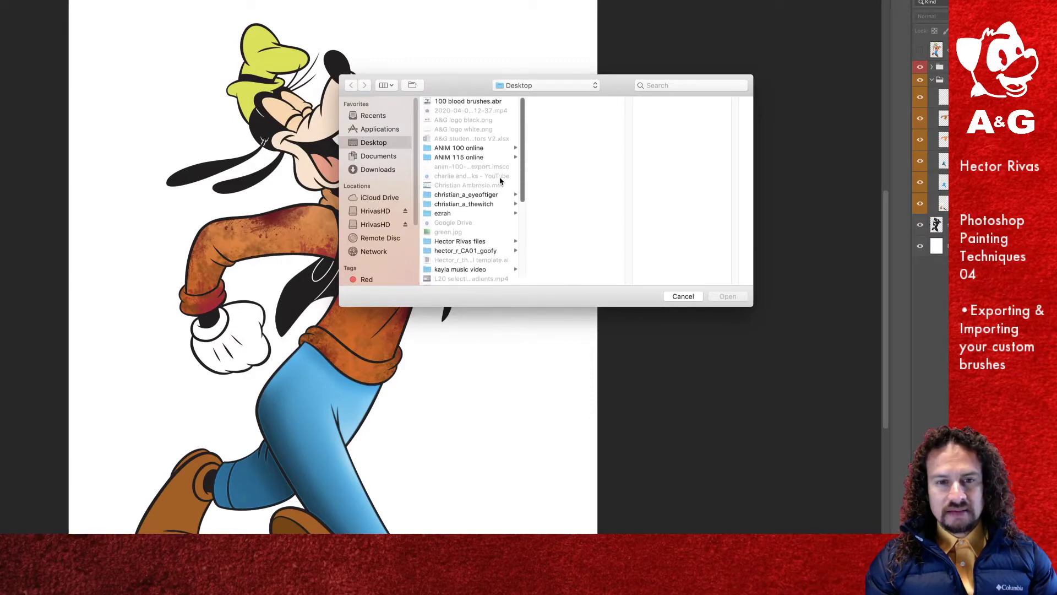
click(471, 102)
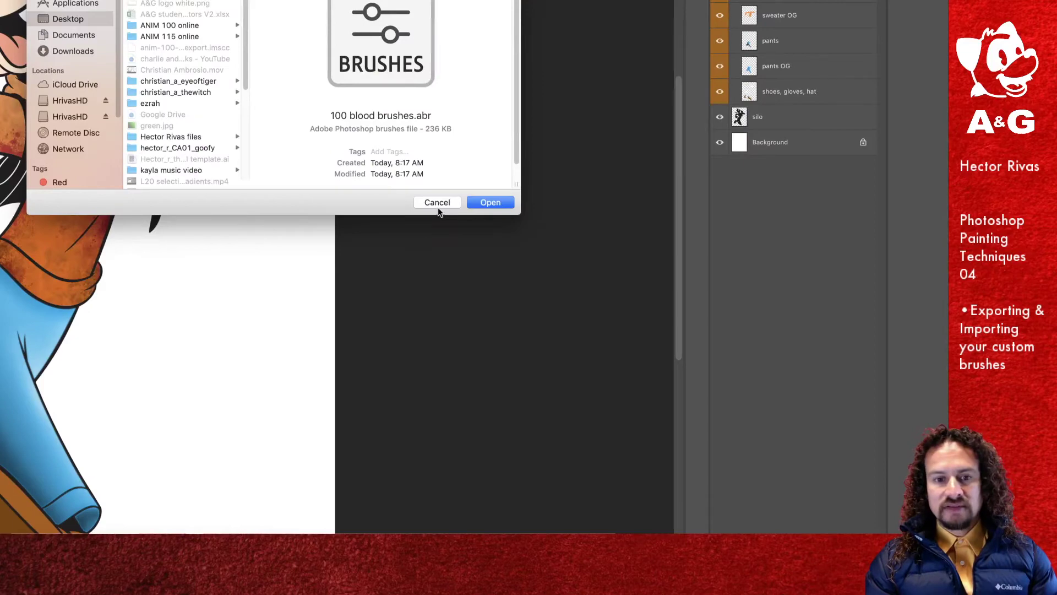
click(436, 204)
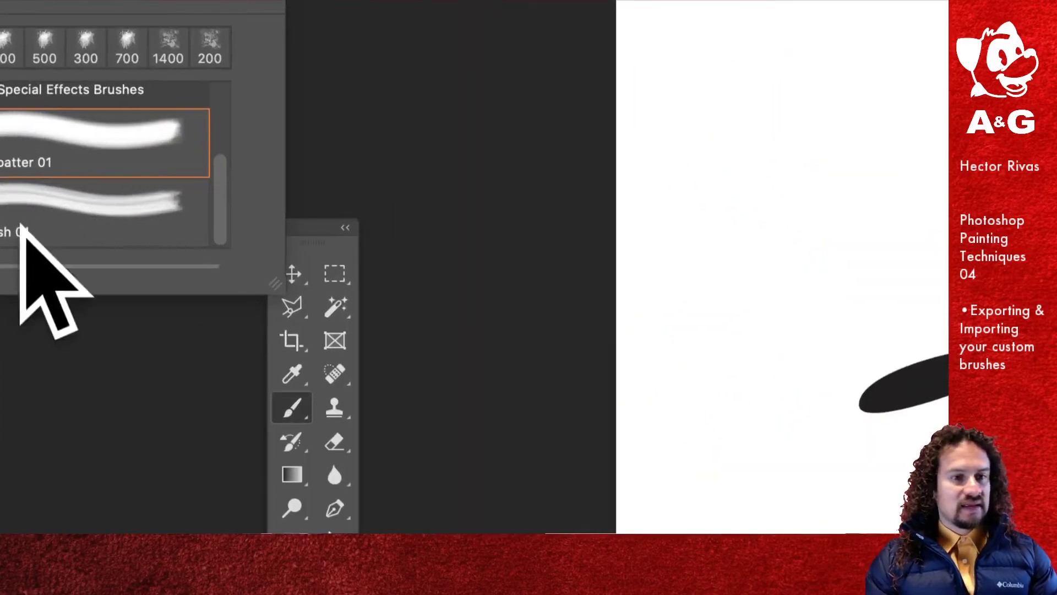
Step: Leave the brush preset list, move the tools panel beside Goofy's raised arm, and activate the Move tool
mouse_move(314, 218)
mouse_down()
mouse_move(311, 117)
mouse_move(302, 198)
mouse_move(302, 113)
mouse_up()
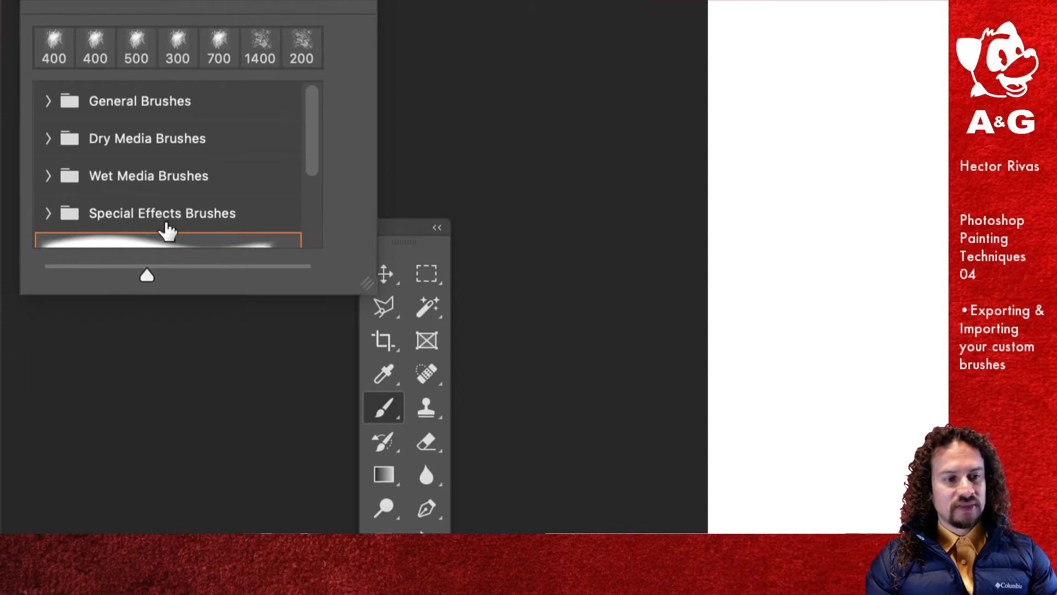
mouse_move(313, 136)
mouse_down()
mouse_move(300, 177)
mouse_move(303, 127)
mouse_up()
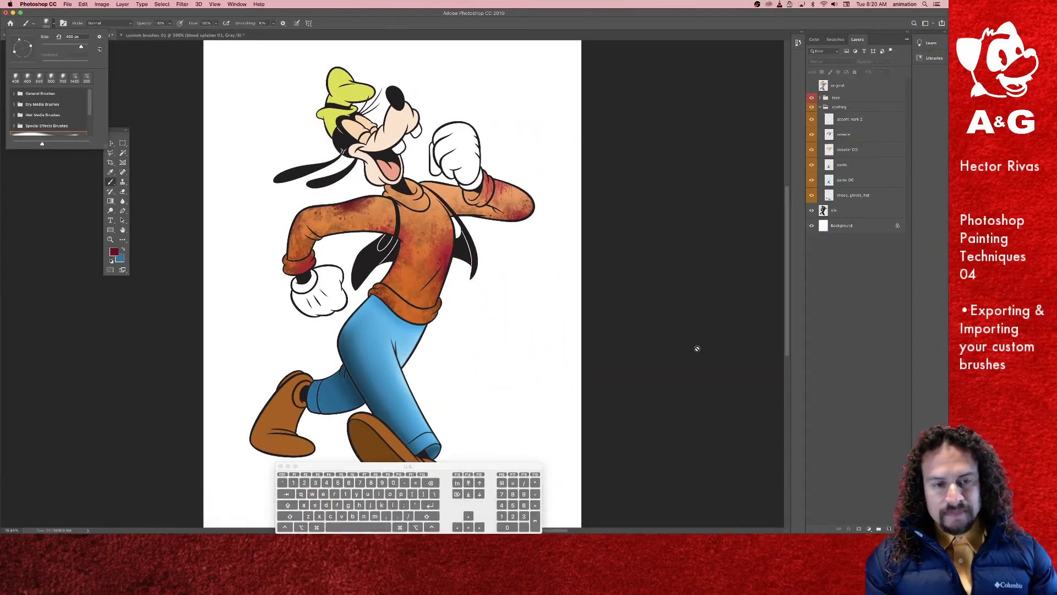
click(130, 134)
mouse_move(117, 132)
mouse_down()
mouse_move(605, 116)
mouse_move(533, 74)
mouse_move(548, 87)
mouse_up()
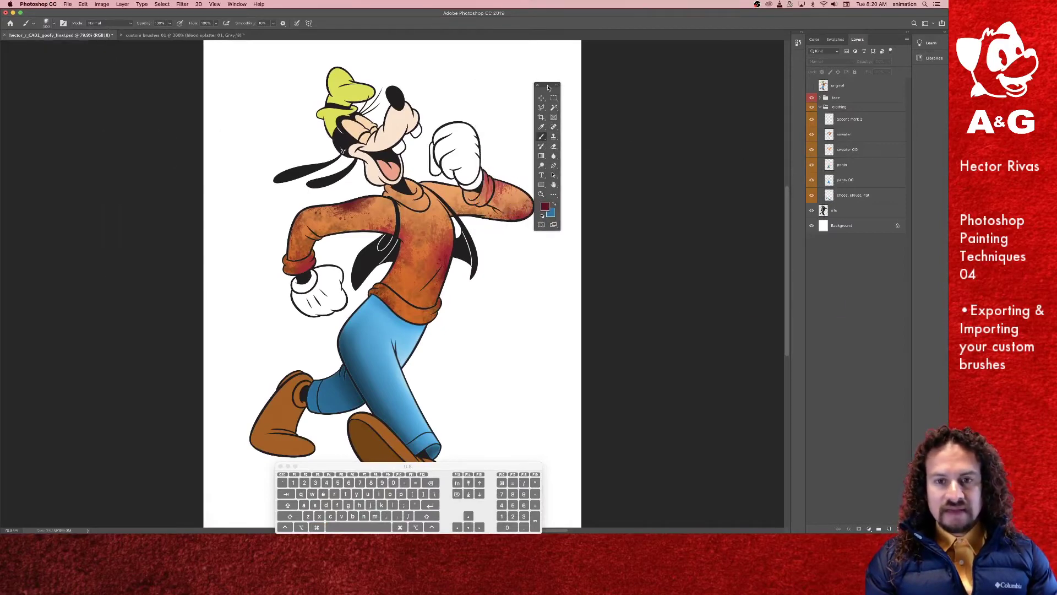
click(541, 98)
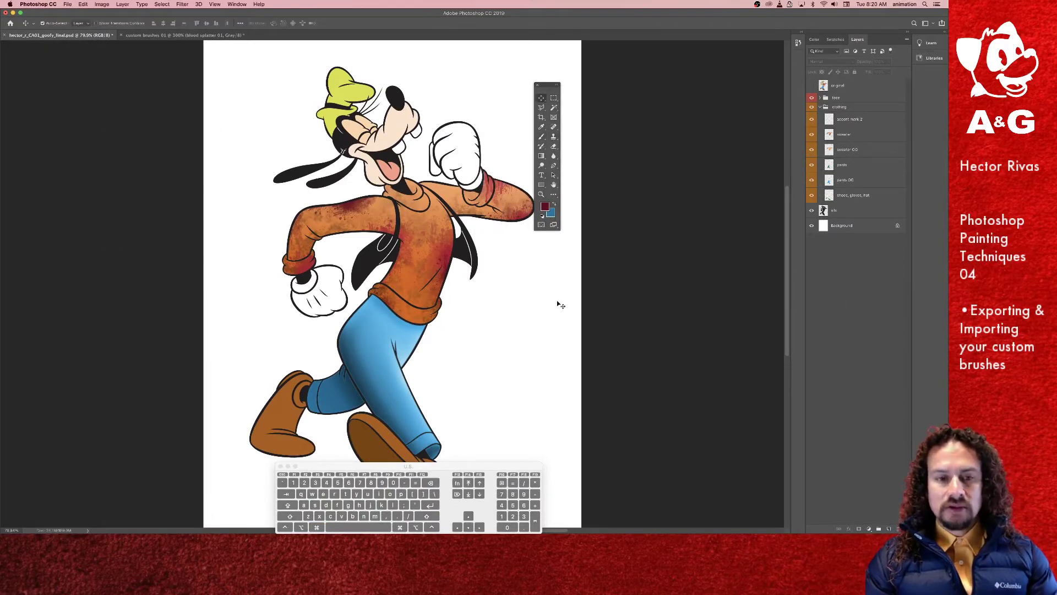
Step: Switch to Chrome and search Google for "photoshop brushes" in a new tab
mouse_move(202, 531)
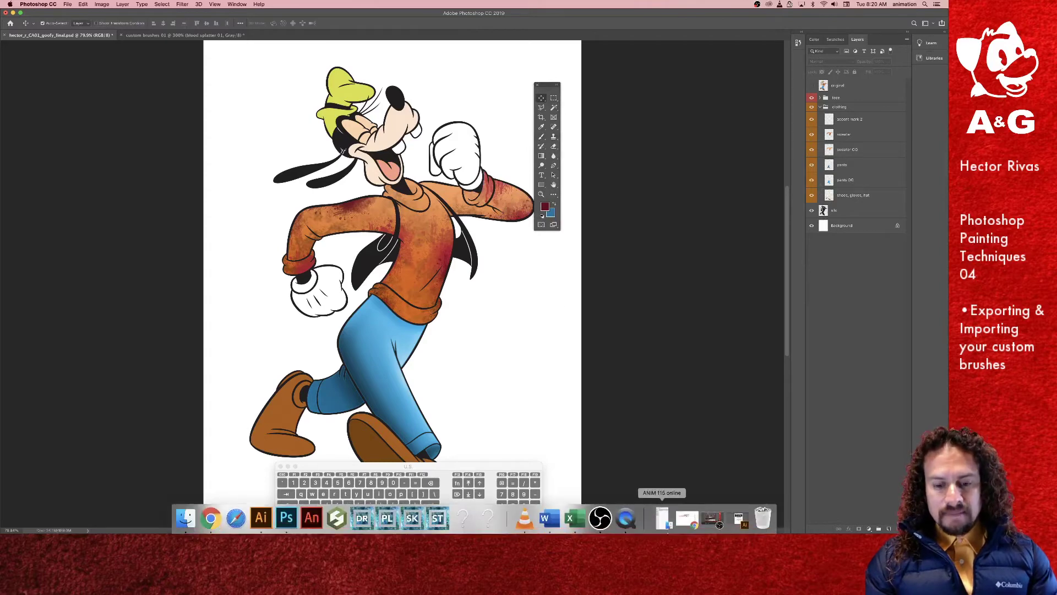
click(209, 519)
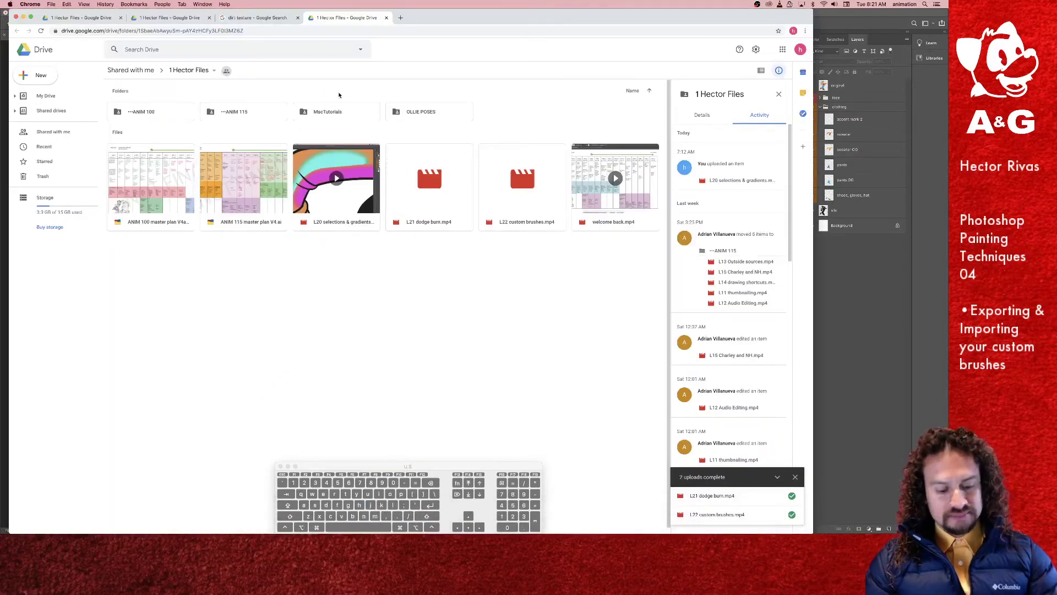
key(super+t)
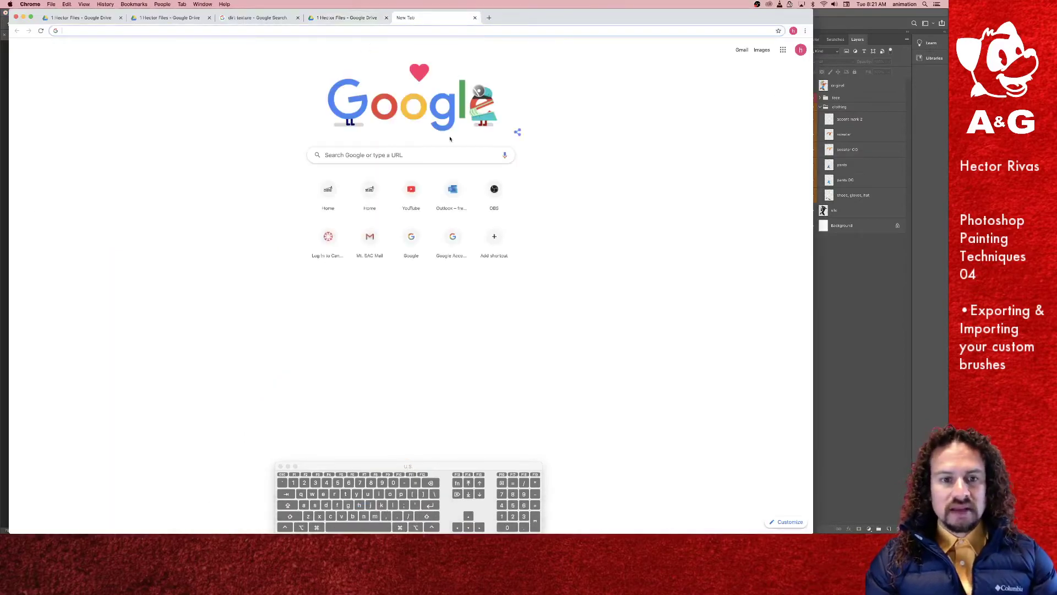
click(439, 159)
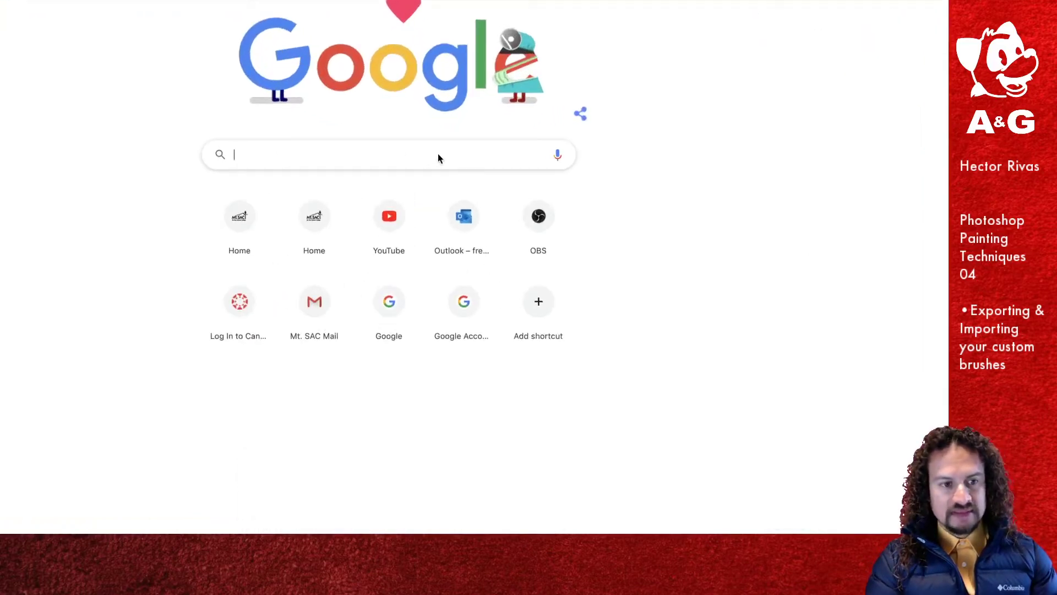
text(ph)
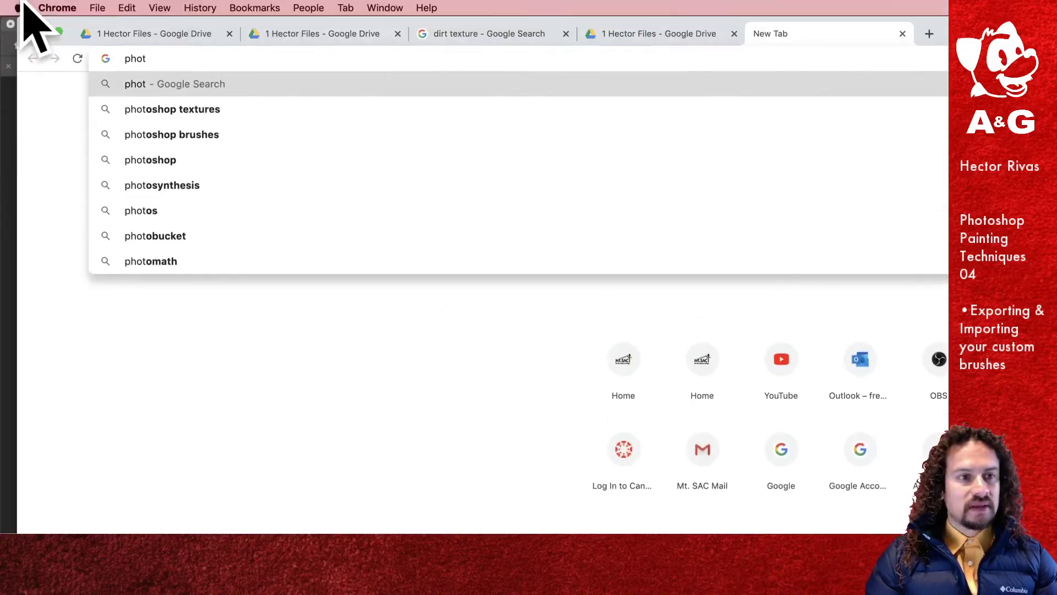
text(otoshop brushes)
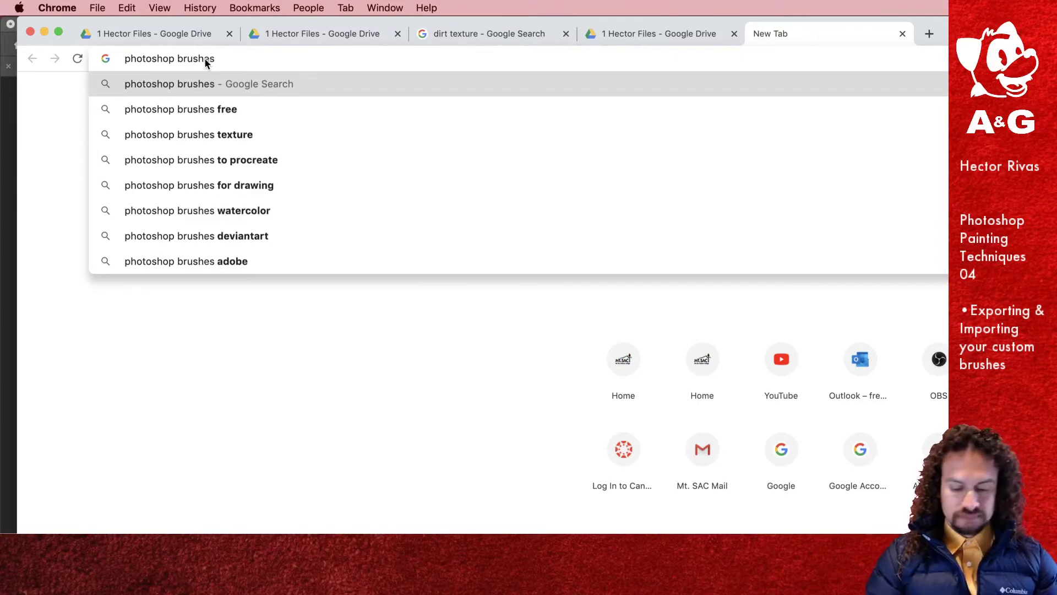
key(Return)
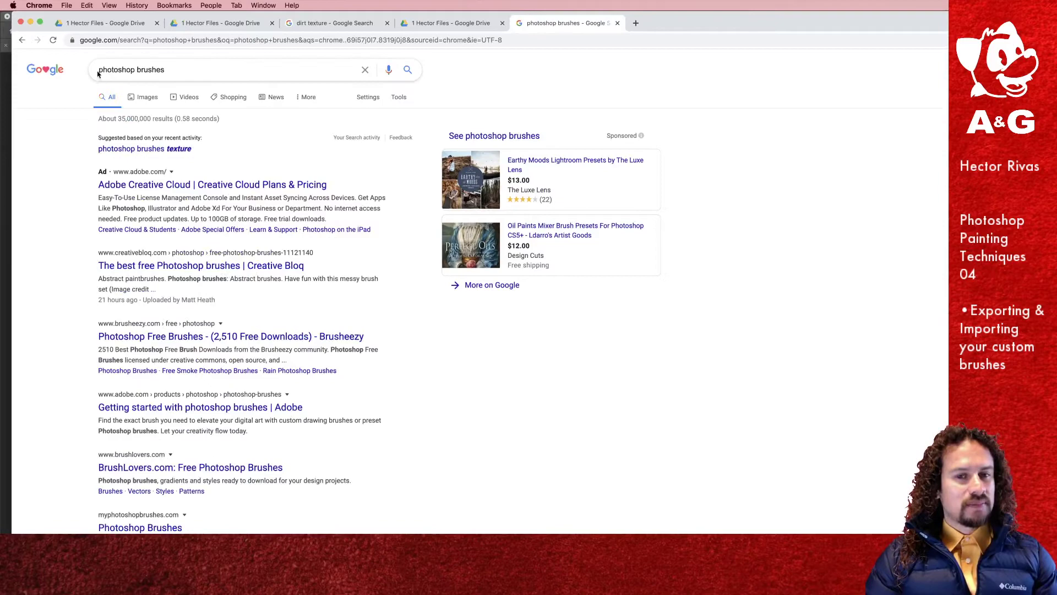
Step: Show the image results for photoshop brushes and browse the available brush sets
click(149, 98)
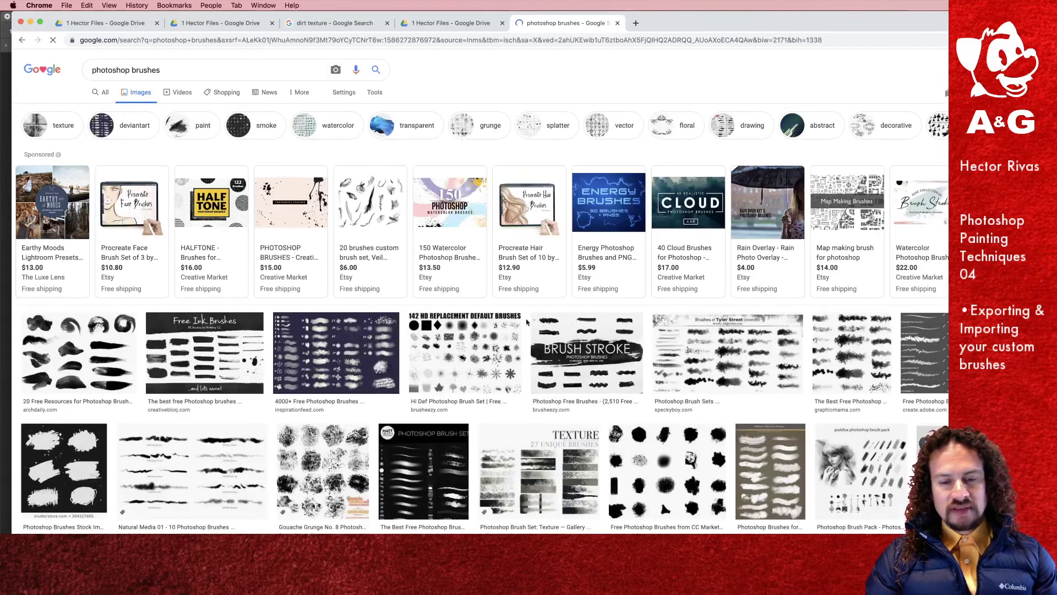
scroll(511, 448, down, 3)
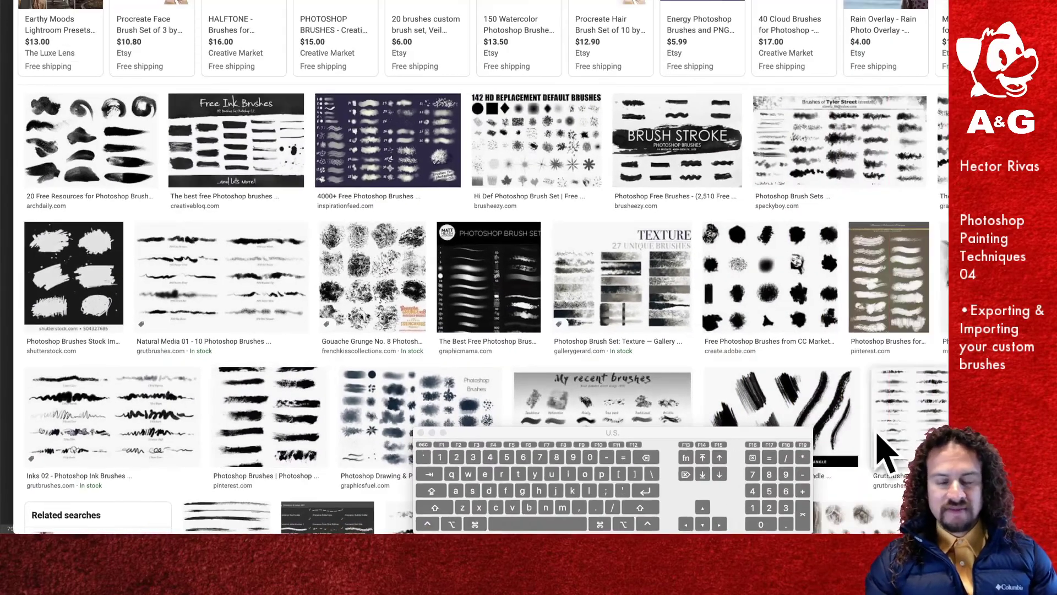
scroll(610, 308, down, 6)
scroll(610, 310, down, 5)
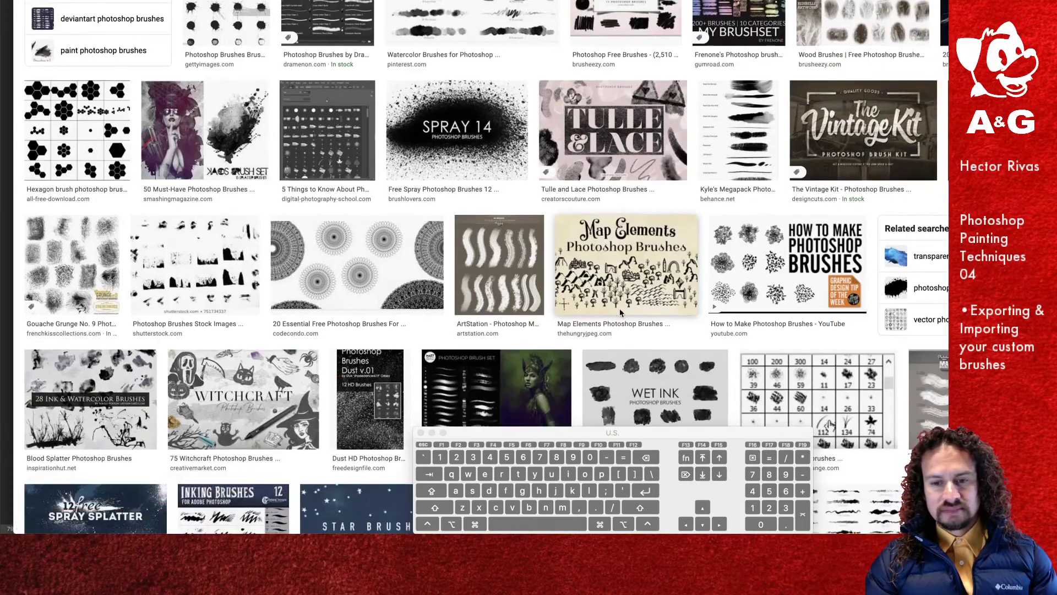
scroll(621, 313, down, 1)
scroll(621, 312, up, 15)
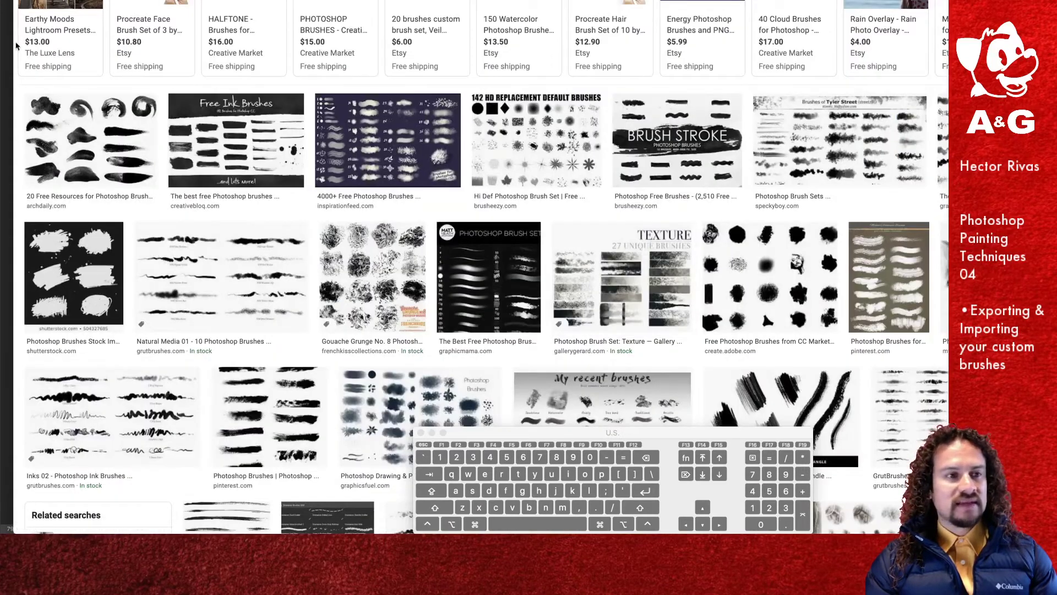
scroll(17, 46, up, 5)
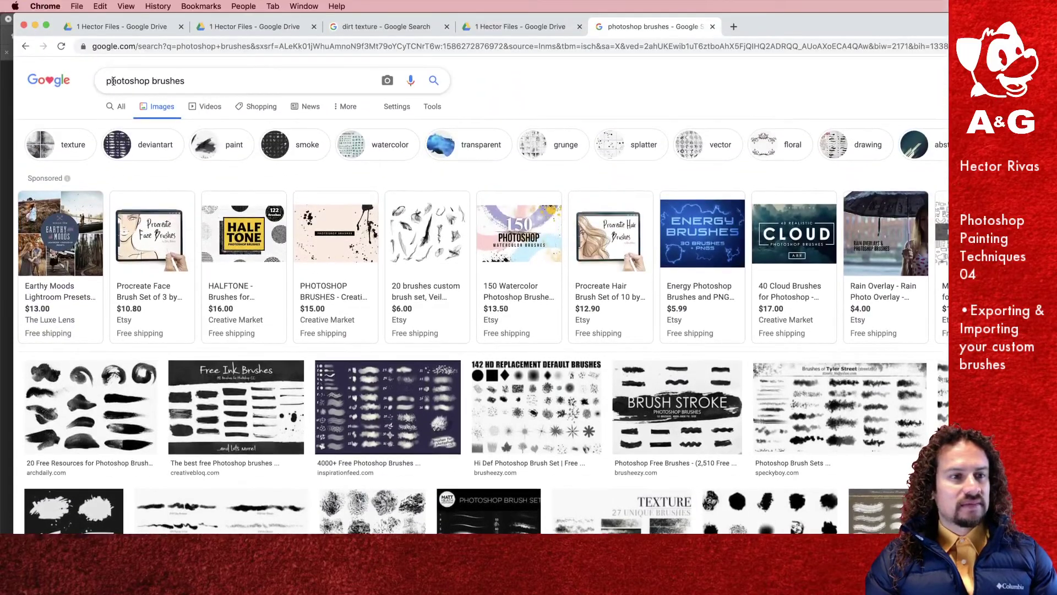
Step: Refine the image search to "halloween photoshop brushes" and browse the themed brush sets
click(108, 81)
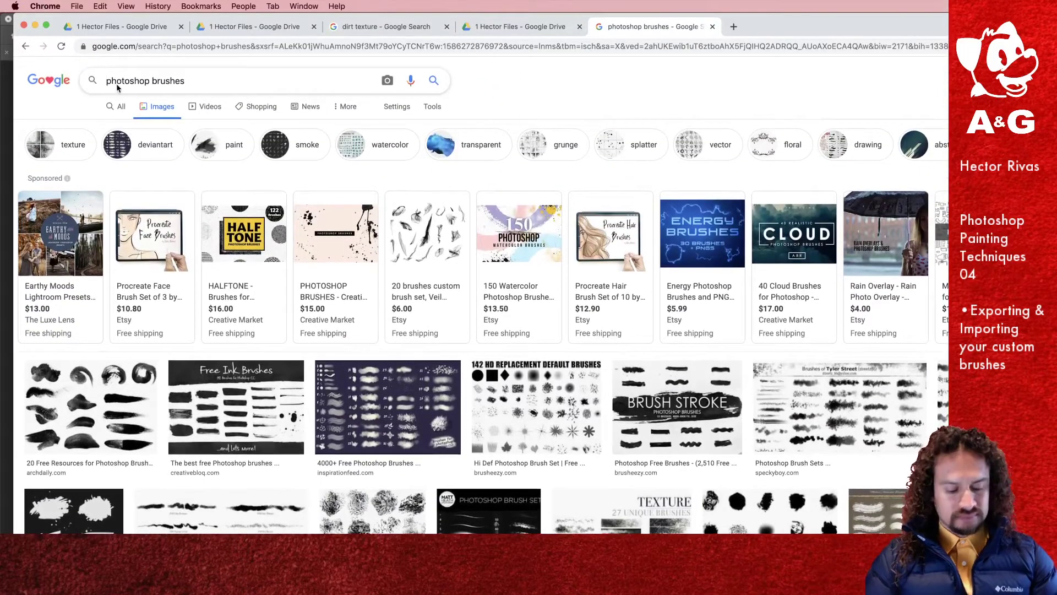
text(halloween)
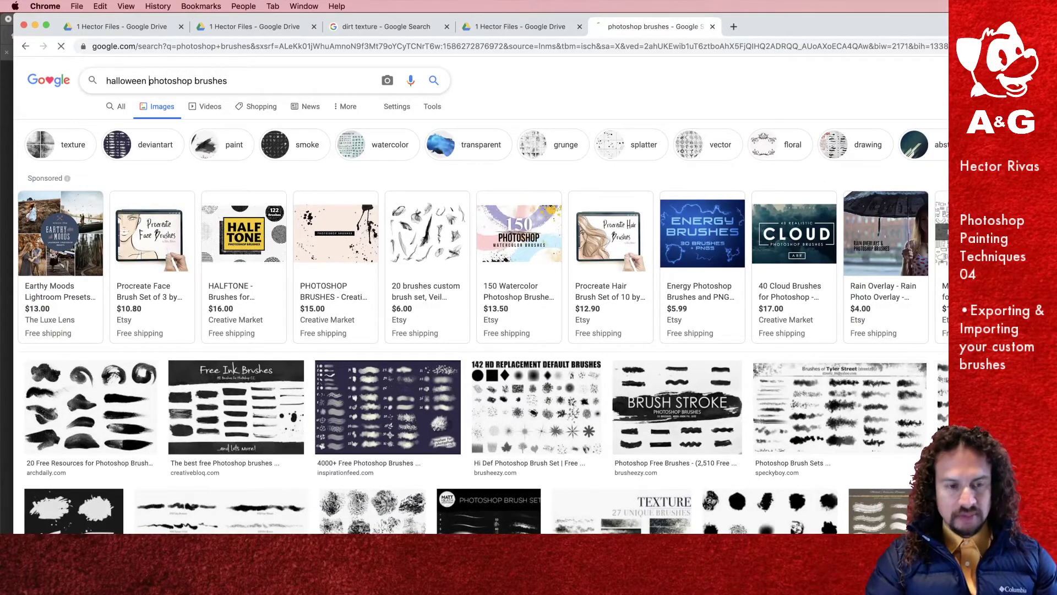
key(Return)
scroll(655, 369, down, 3)
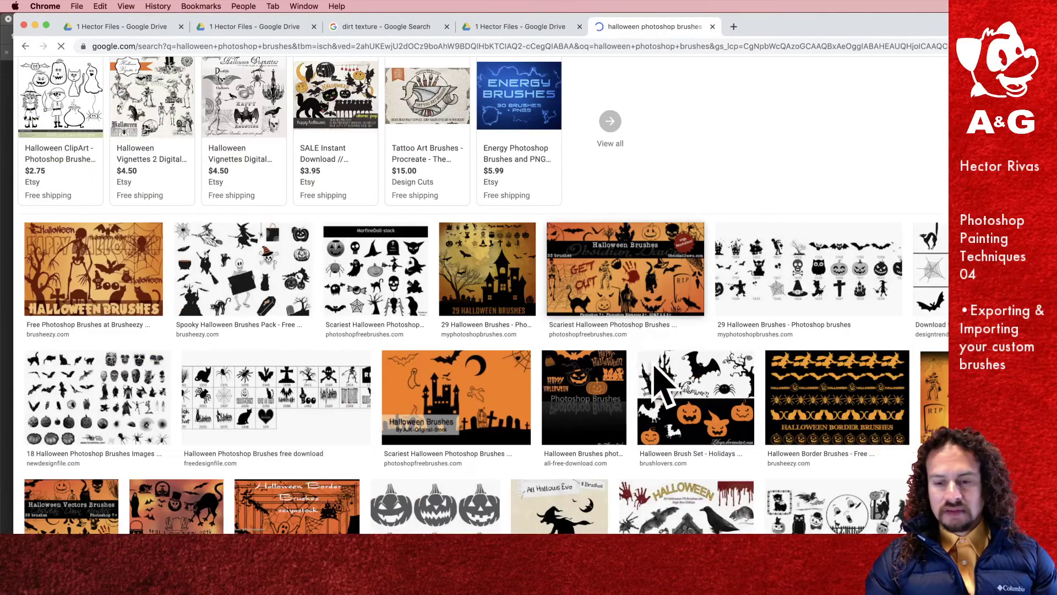
scroll(656, 370, down, 5)
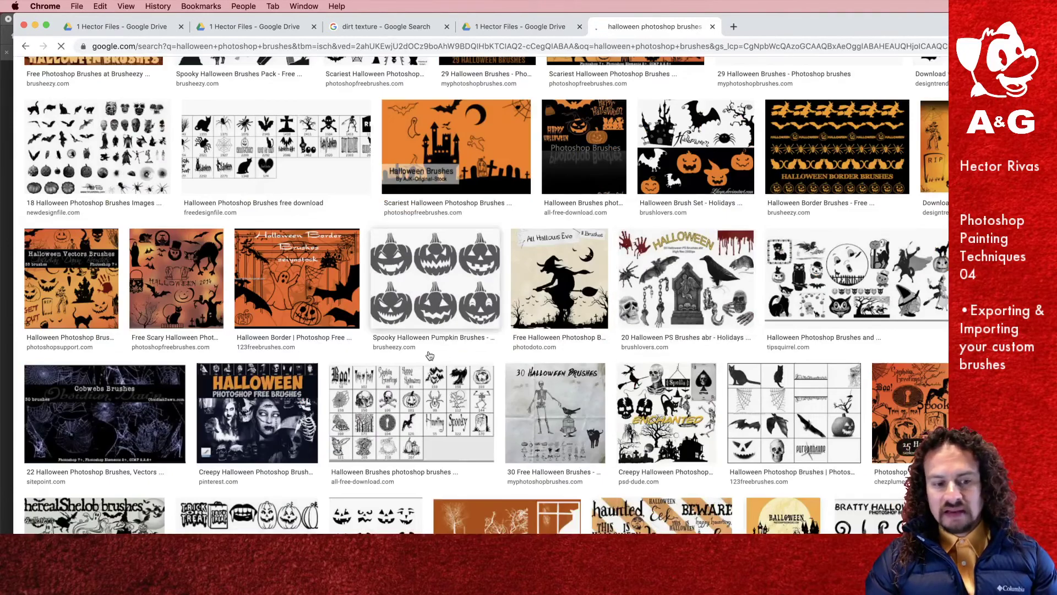
scroll(501, 430, down, 1)
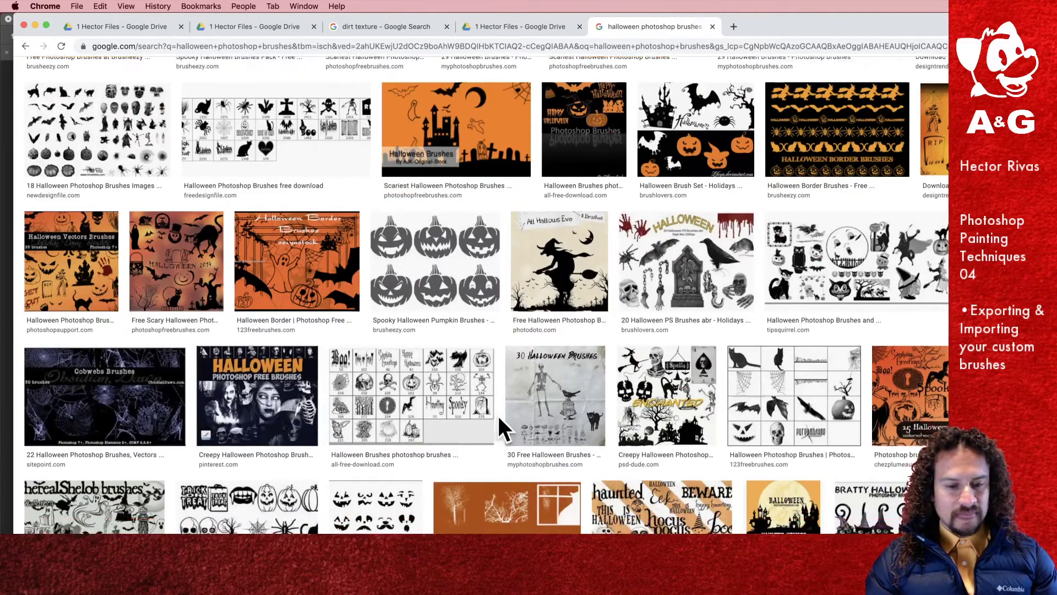
Step: Change the image search to "classic cars photoshop brushes" and browse the car brush sets
scroll(498, 414, down, 2)
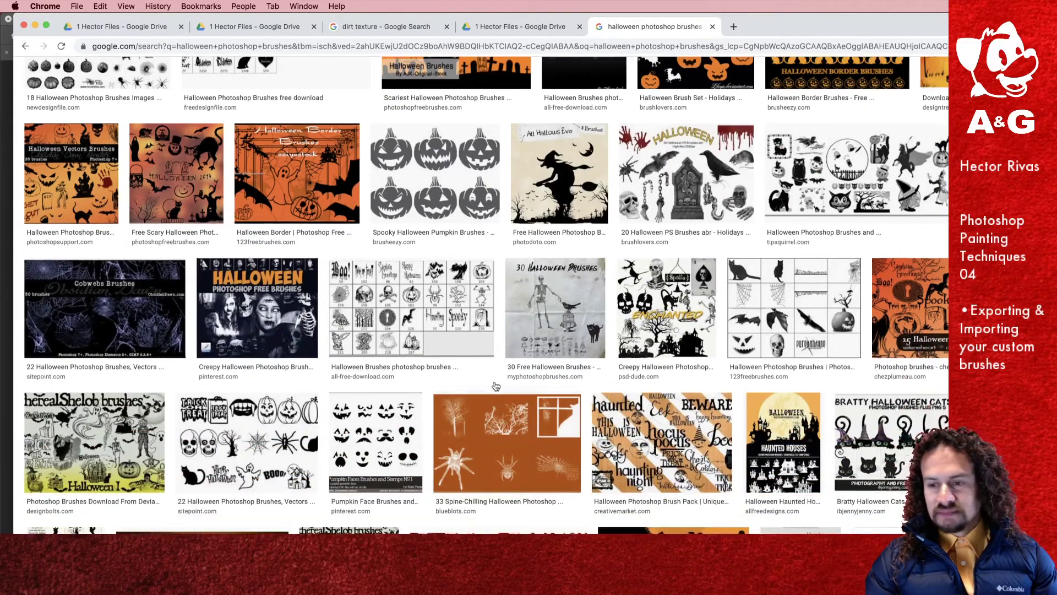
scroll(444, 281, up, 8)
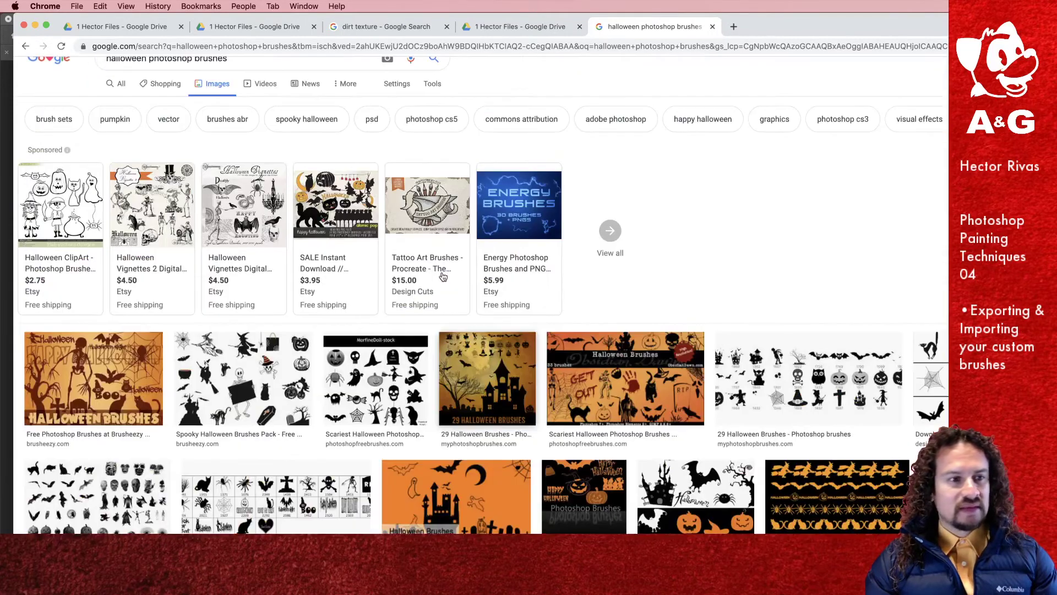
scroll(443, 275, up, 1)
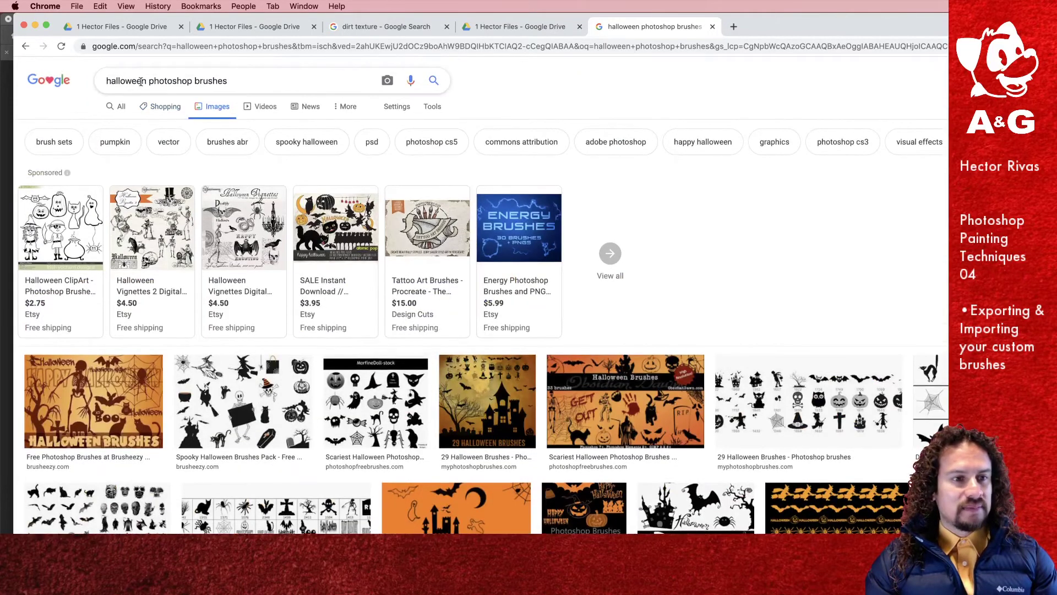
drag(147, 82, 111, 87)
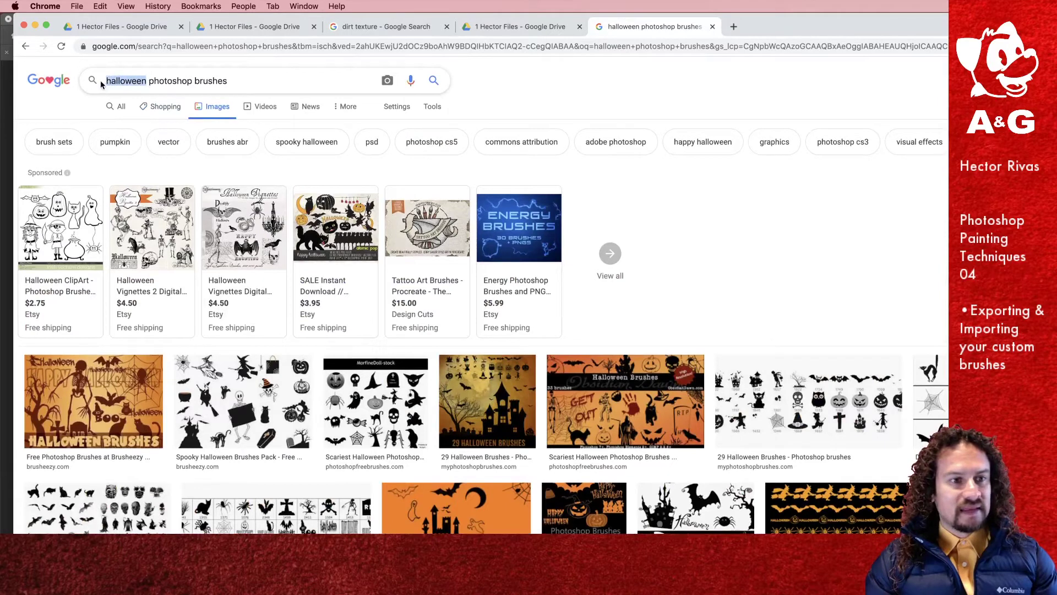
text(classic)
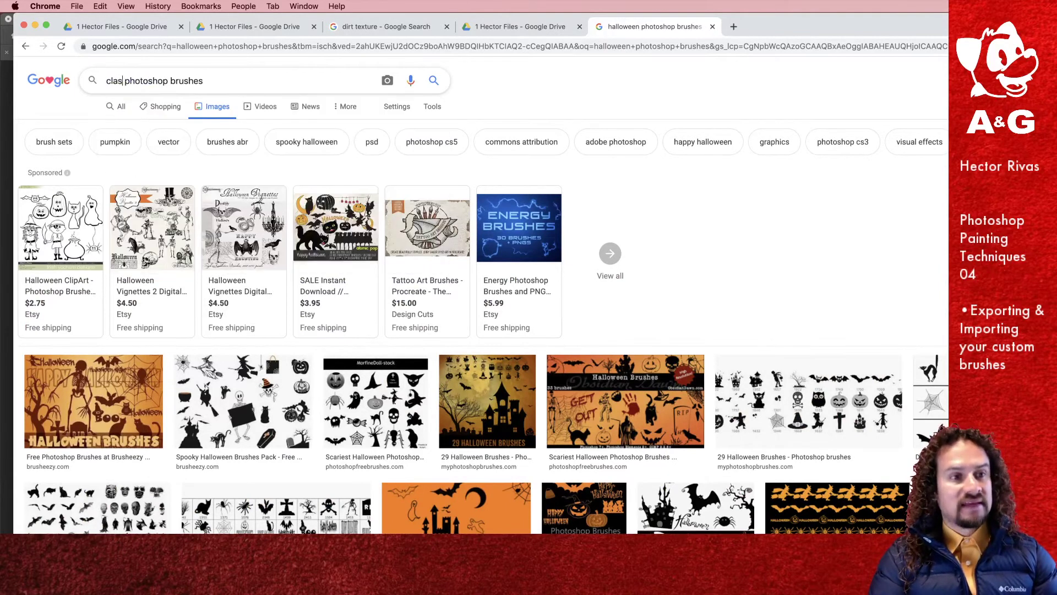
text( cars)
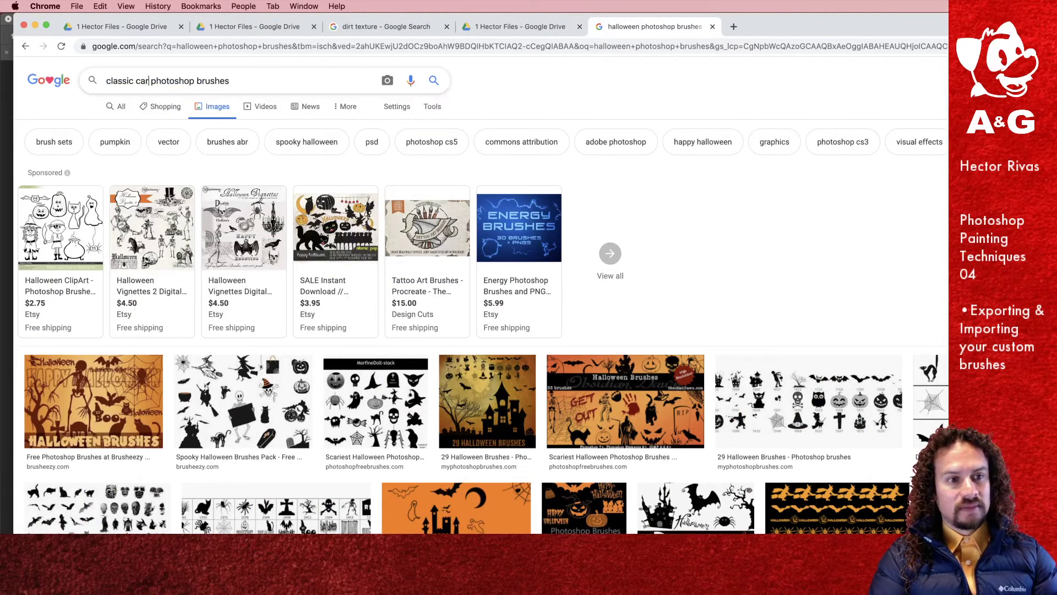
key(Return)
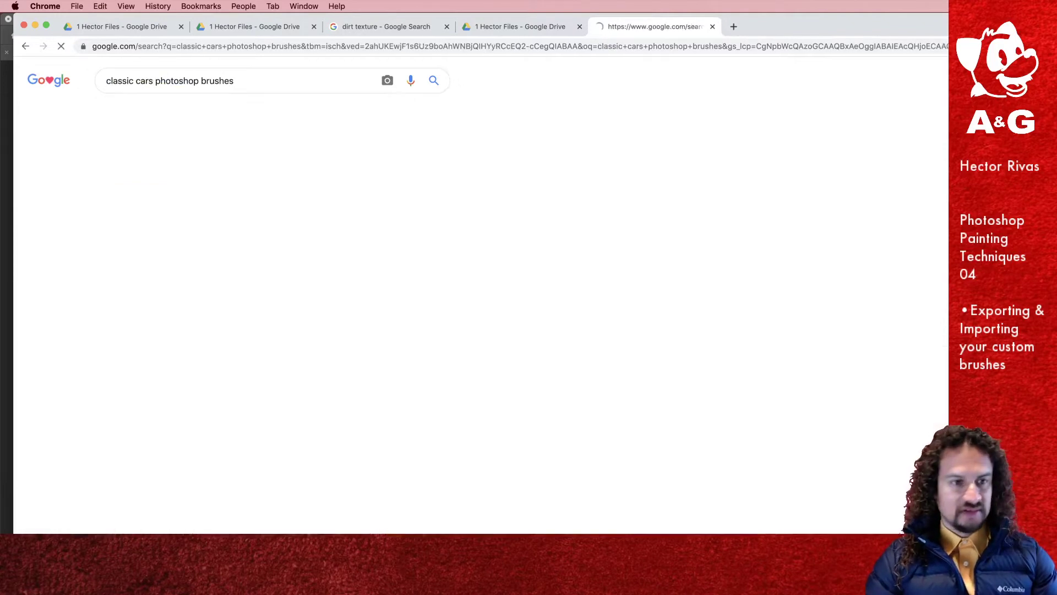
scroll(368, 263, down, 3)
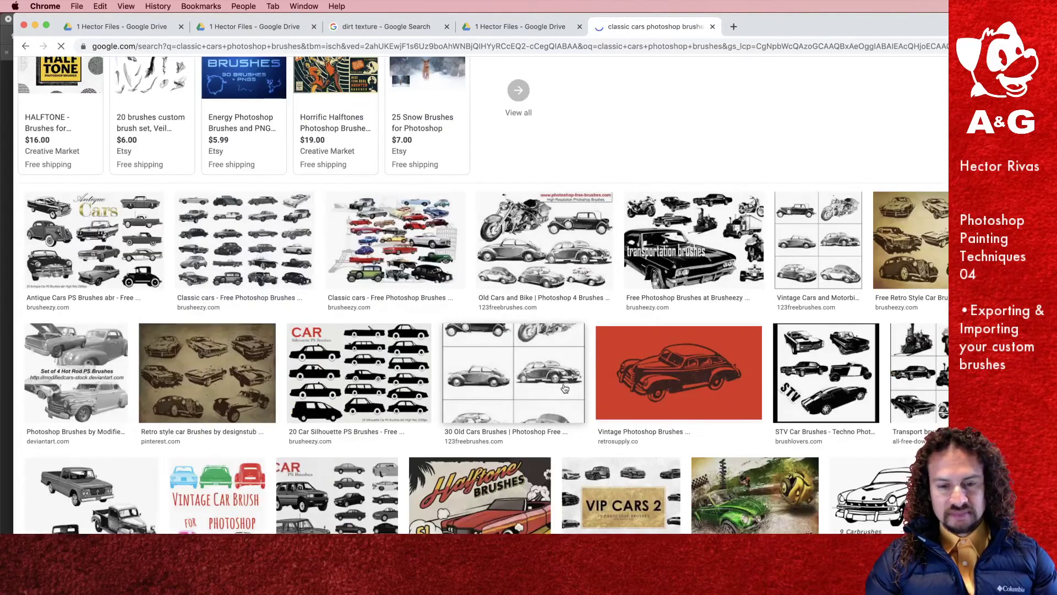
scroll(363, 352, down, 2)
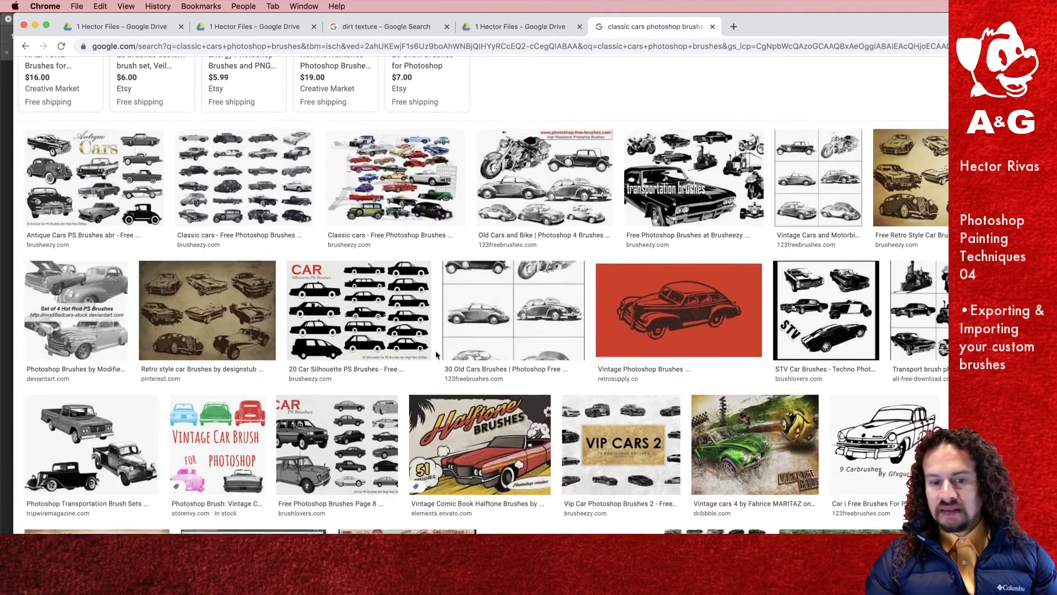
scroll(383, 352, down, 2)
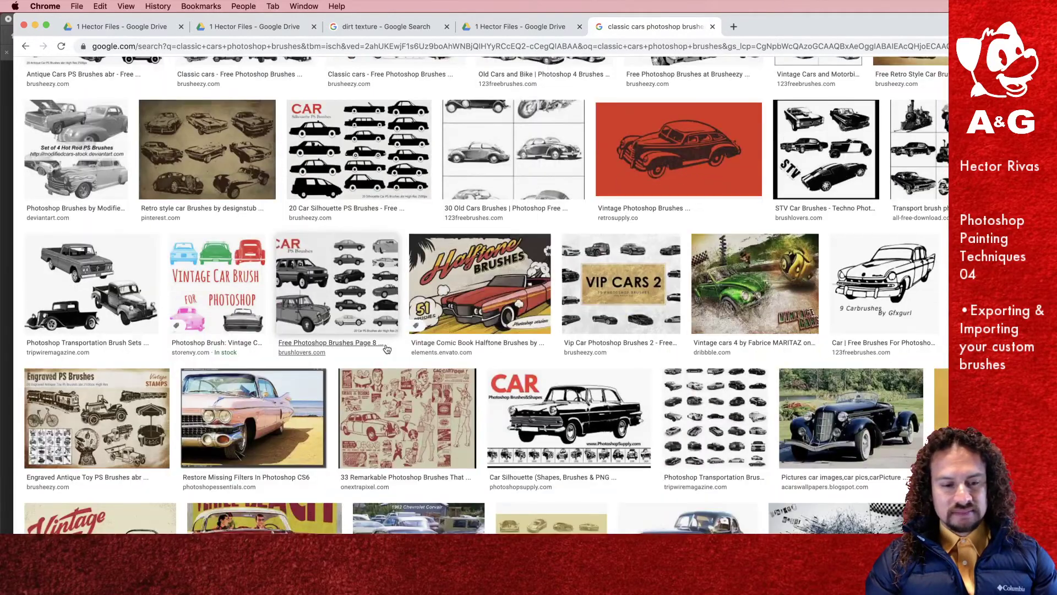
Step: Change the image search to "half tone photoshop brushes" and browse the halftone brush sets
scroll(386, 343, up, 5)
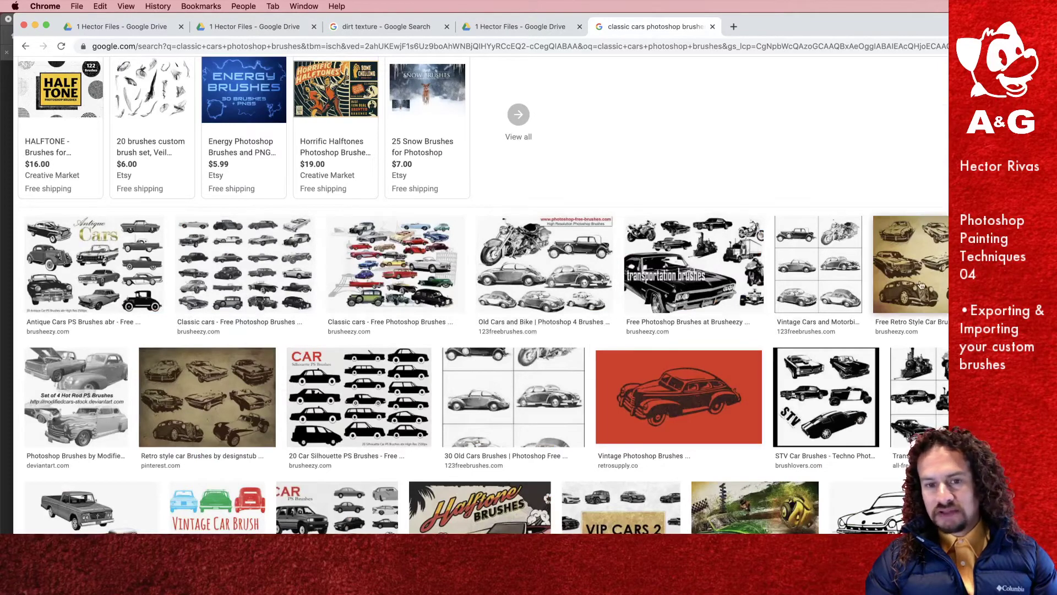
scroll(218, 230, up, 2)
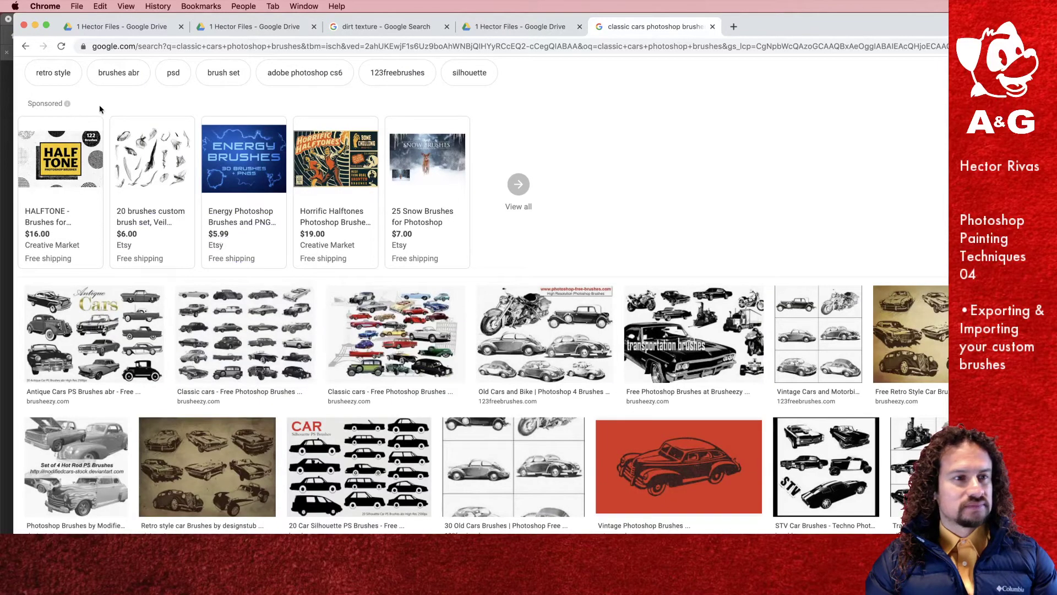
scroll(108, 116, up, 2)
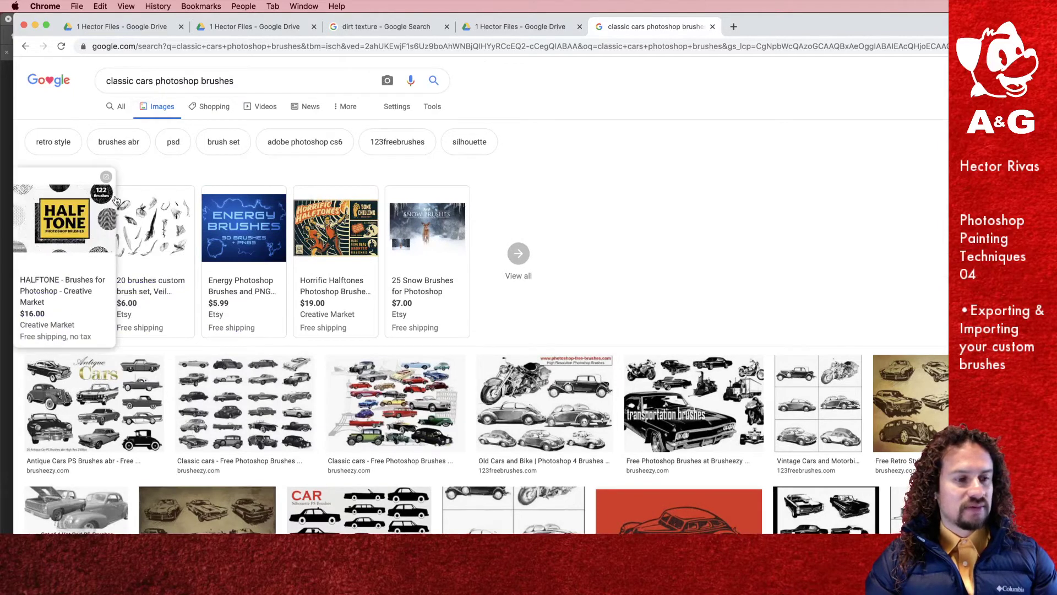
drag(154, 80, 106, 81)
text(half tone)
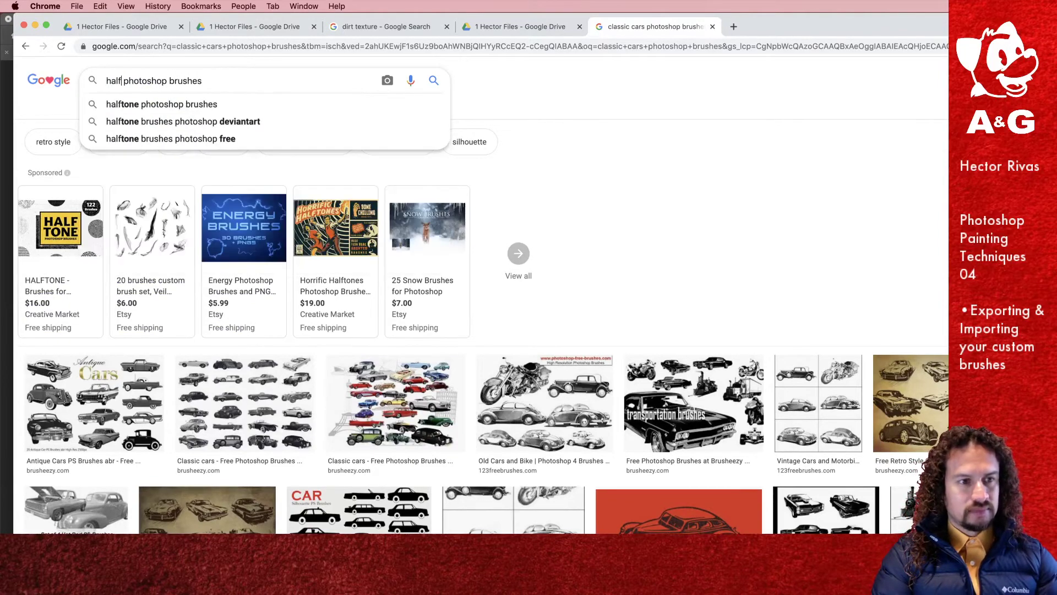
key(Return)
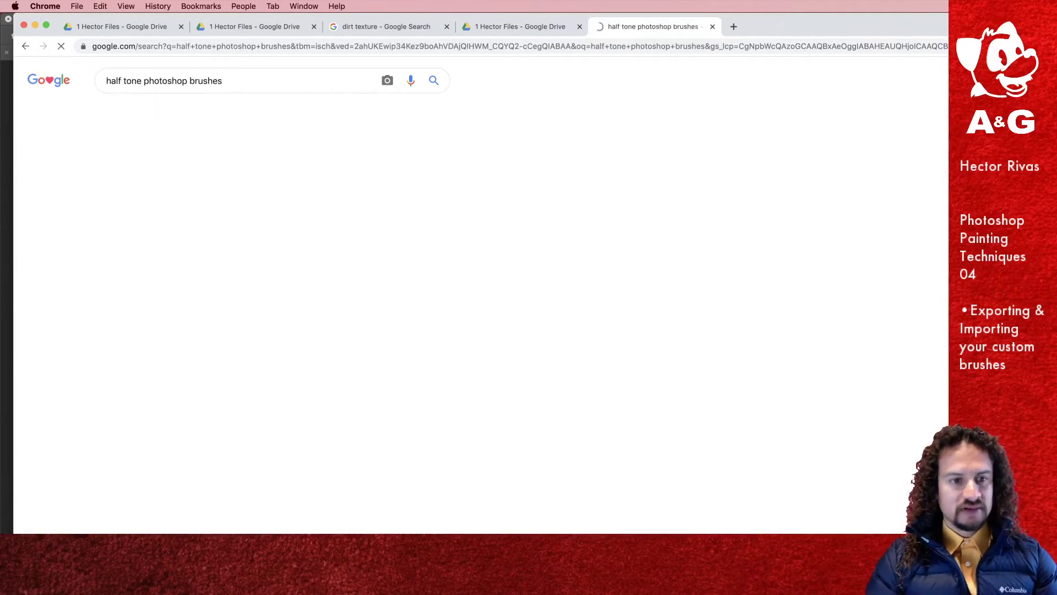
scroll(511, 405, down, 1)
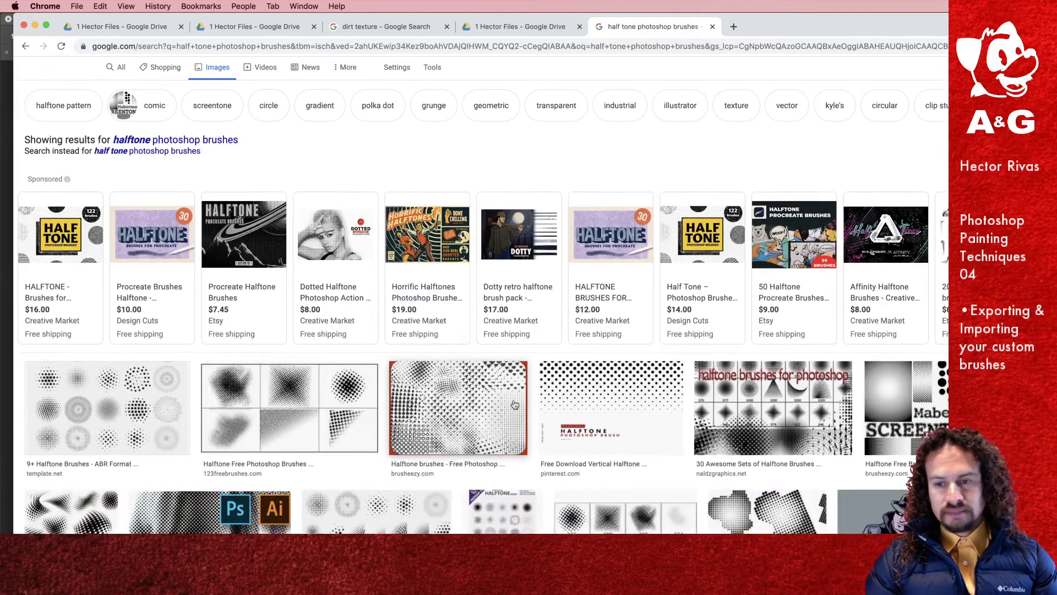
scroll(325, 428, down, 1)
scroll(325, 428, down, 4)
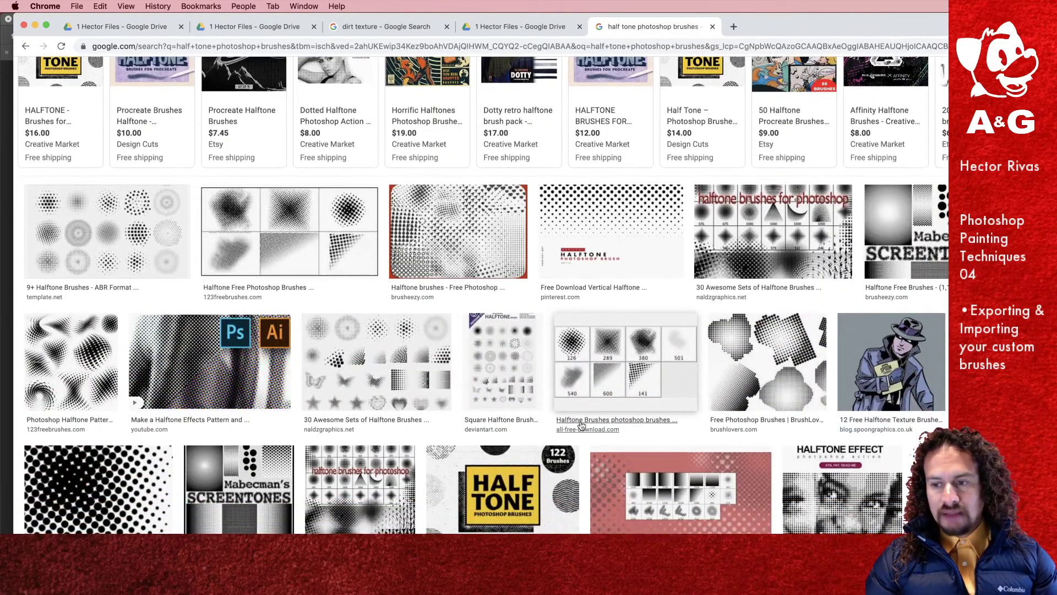
scroll(582, 426, down, 2)
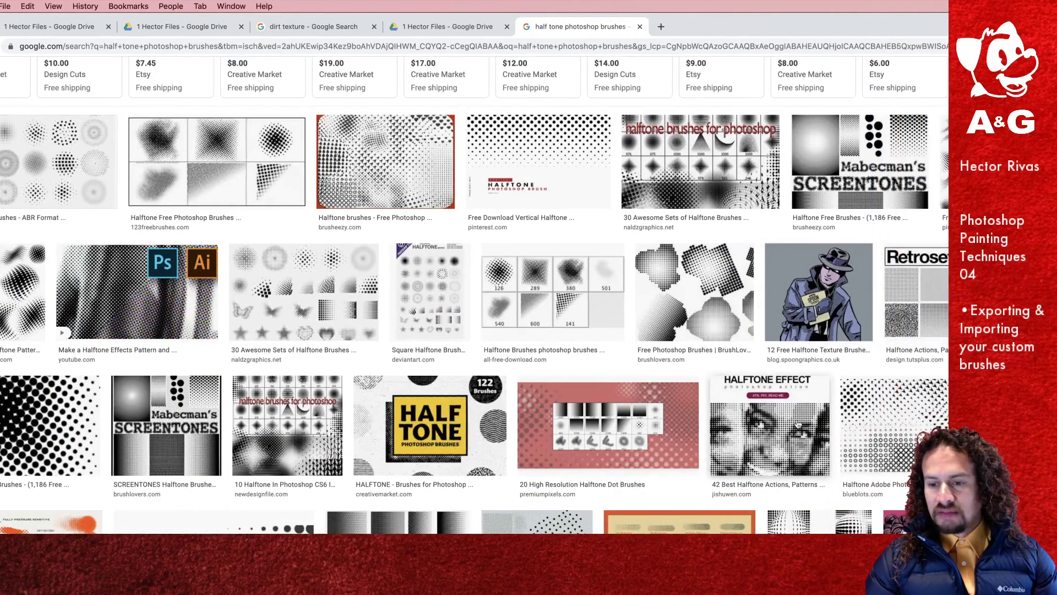
scroll(771, 419, down, 2)
scroll(928, 387, down, 2)
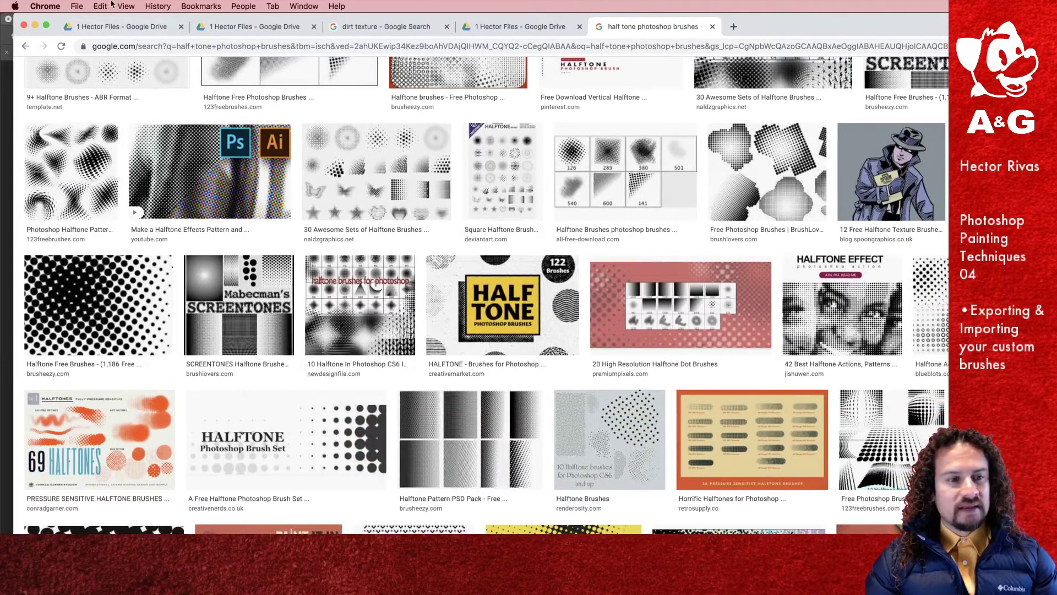
Step: Open the sponsored $16 HALFTONE brushes listing on Creative Market and decline its discount offer
scroll(394, 416, up, 10)
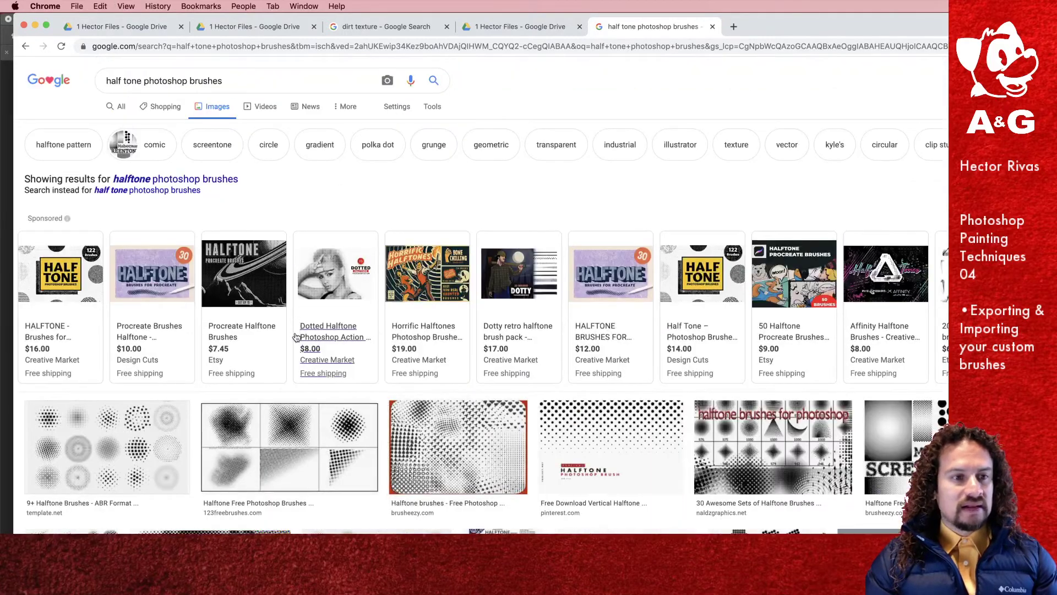
mouse_move(91, 333)
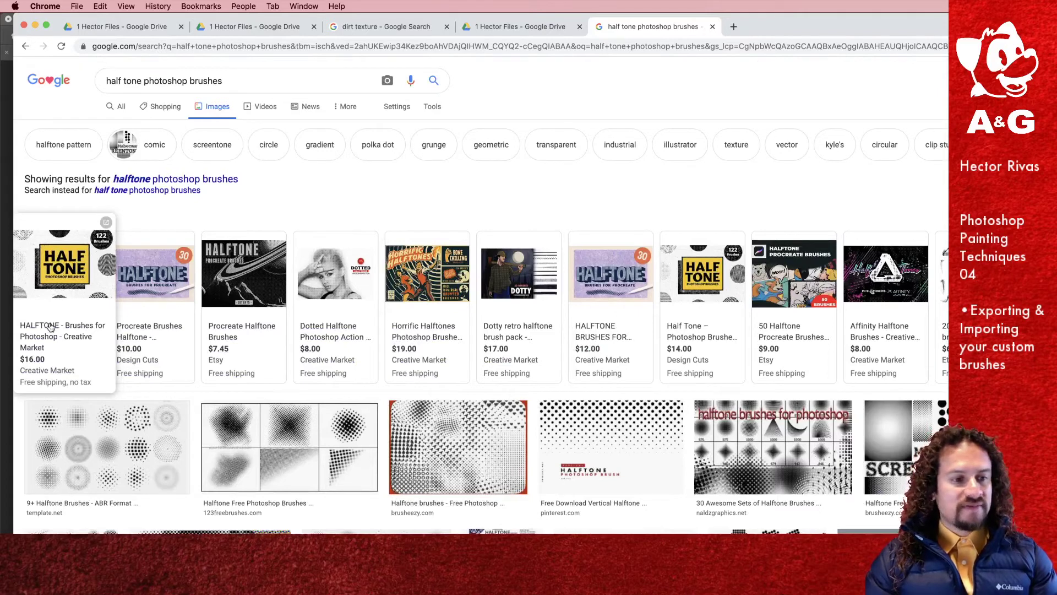
click(66, 283)
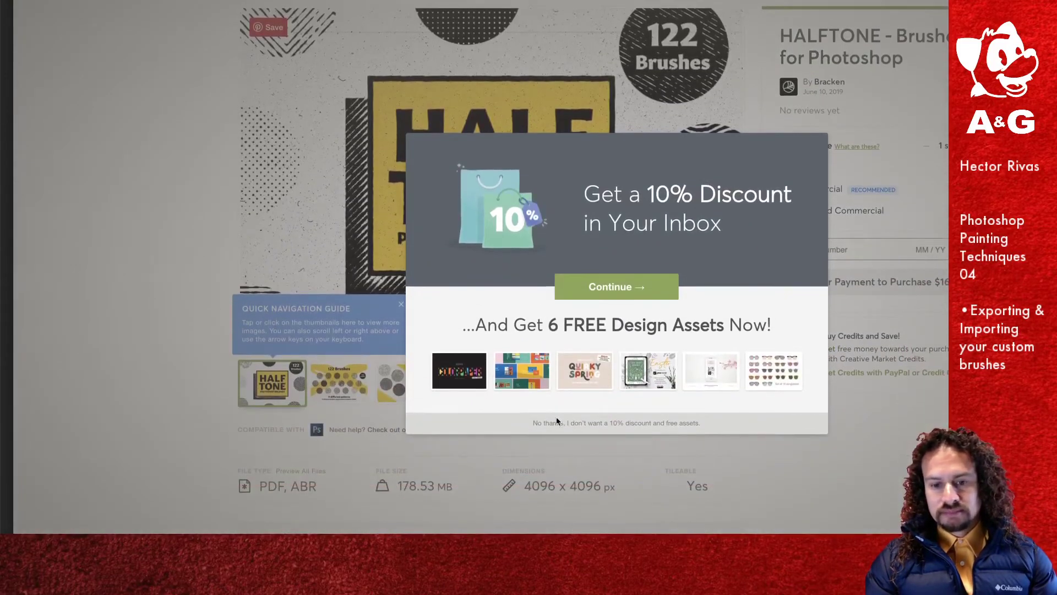
click(559, 422)
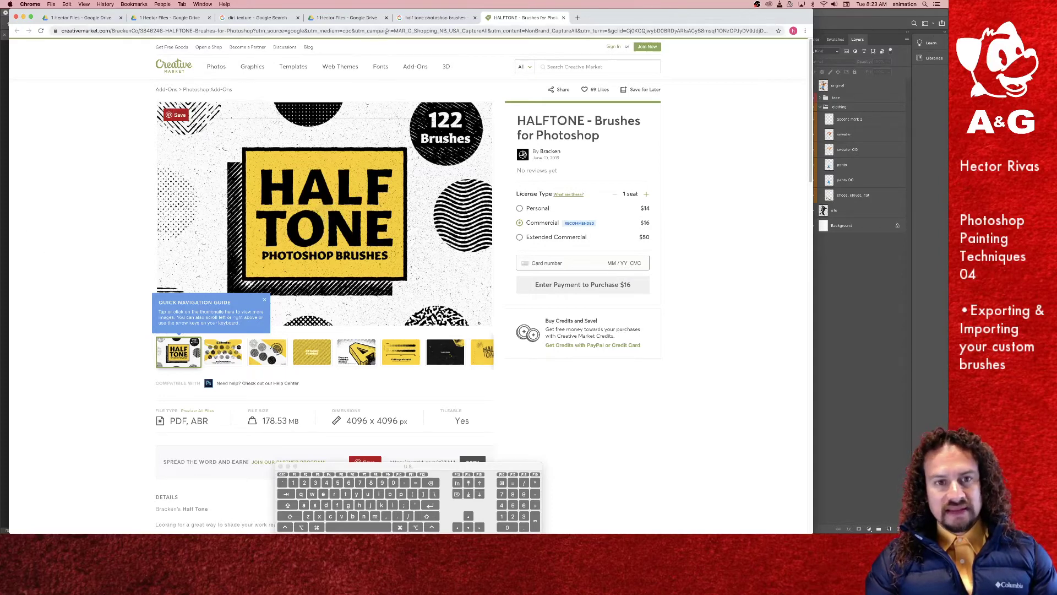
Step: Return to the Google image results and change the search to "free photoshop brushes"
click(426, 18)
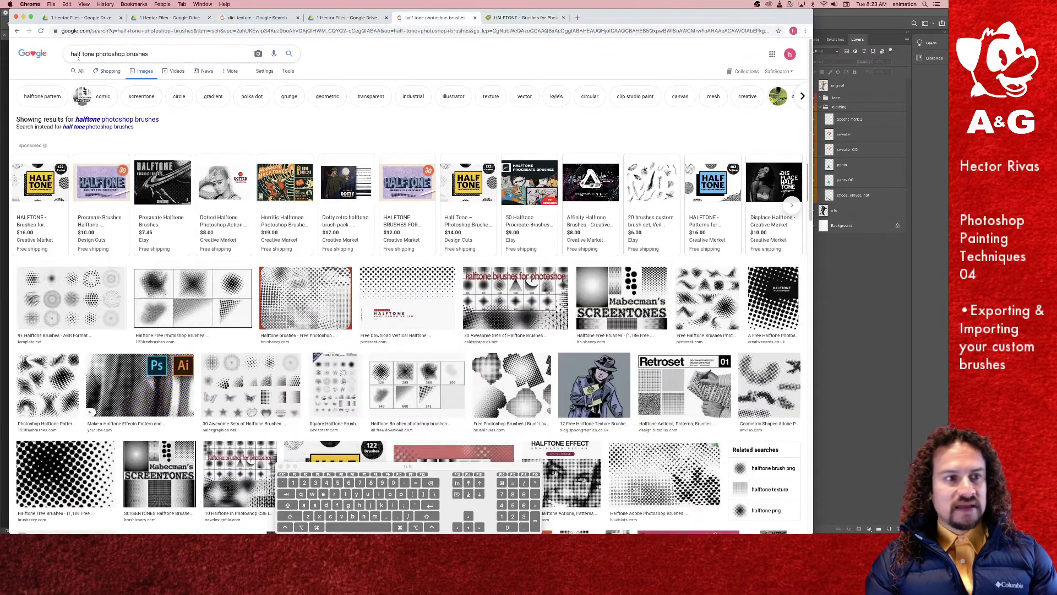
drag(72, 54, 92, 54)
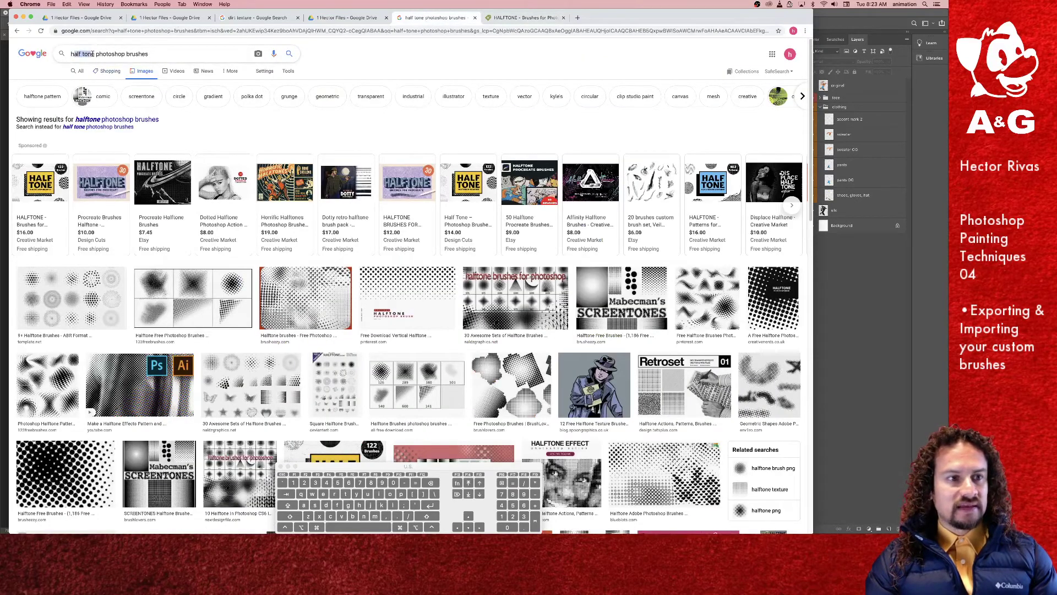
key(BackSpace)
text(free)
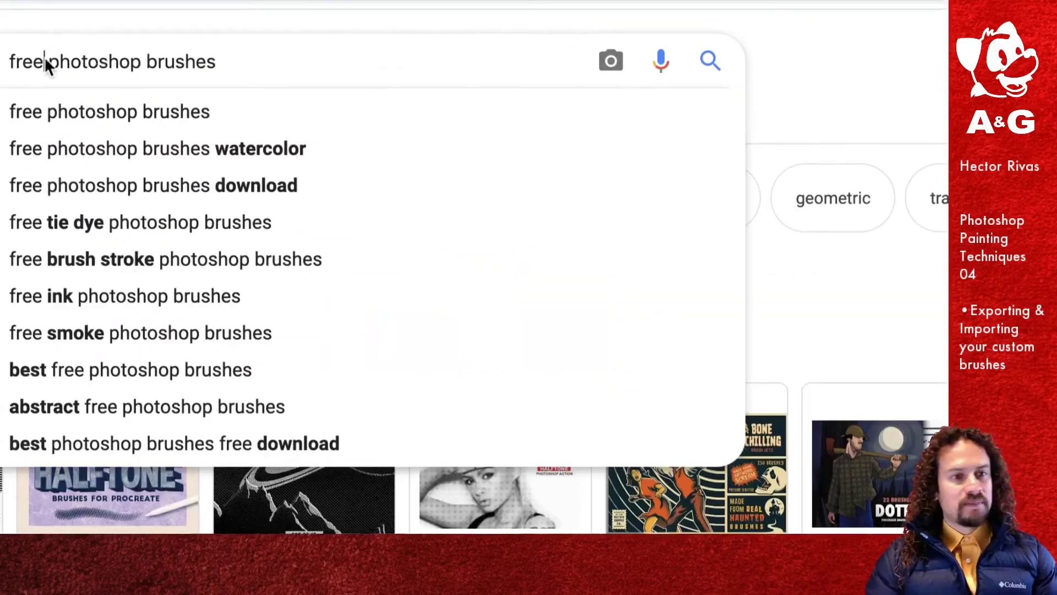
click(304, 54)
key(Return)
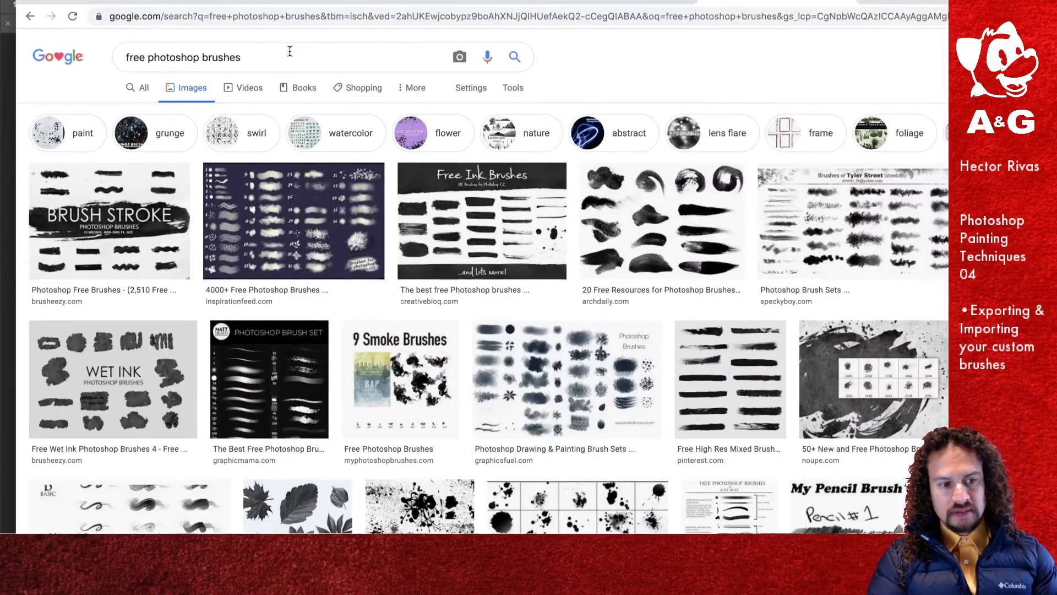
Step: Open Brusheezy's free Photoshop brushes page from the Brush Stroke image result and open the 20 Dispersion PS Brushes Abr. Vol.3 set
click(163, 262)
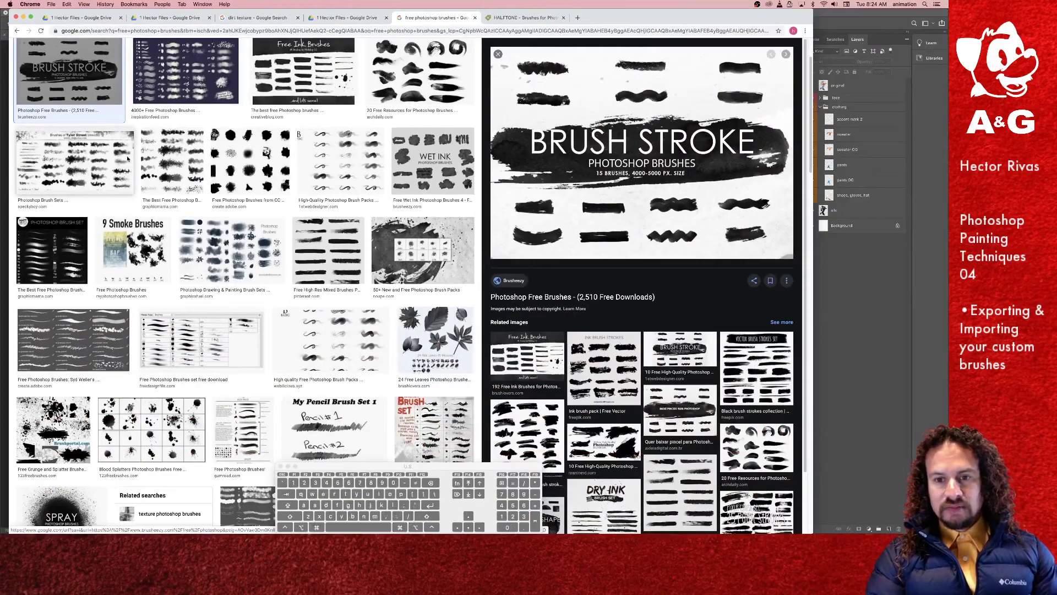
click(564, 300)
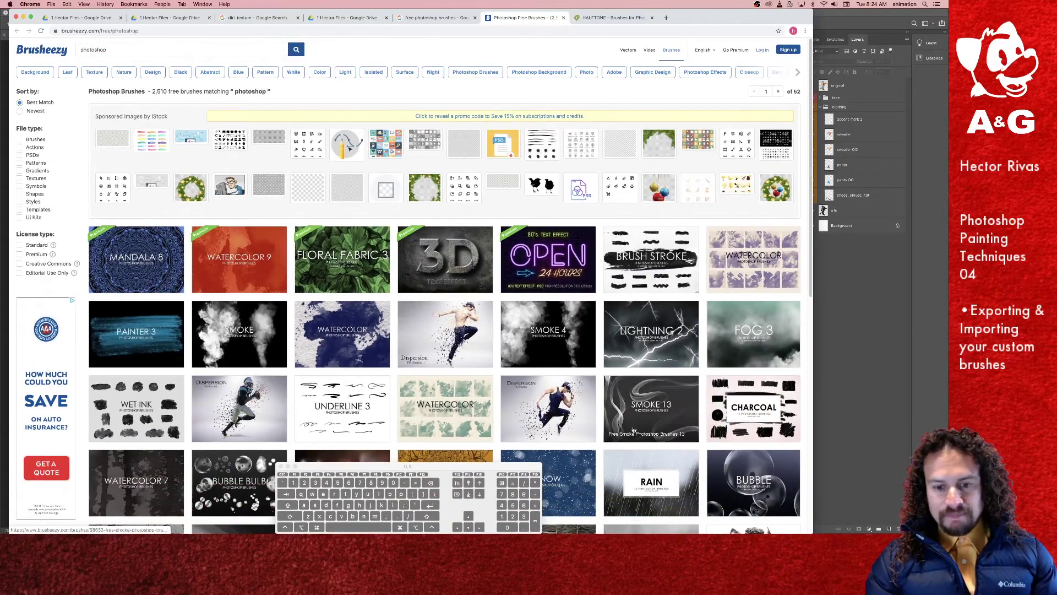
click(530, 402)
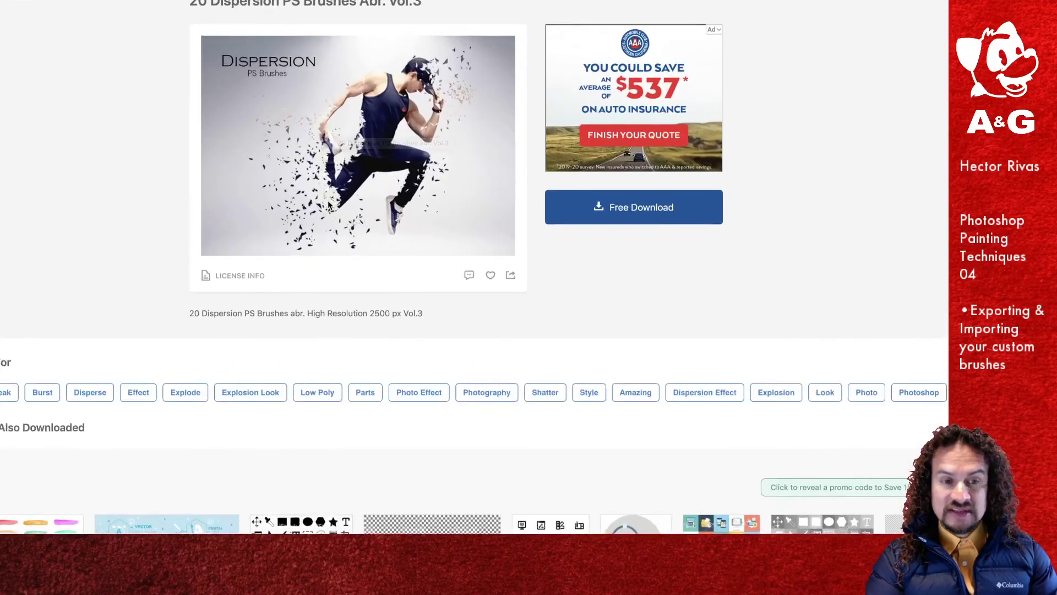
Step: Open the dispersion set's license info and highlight the attribution requirement in the Brusheezy Standard License
scroll(330, 61, up, 1)
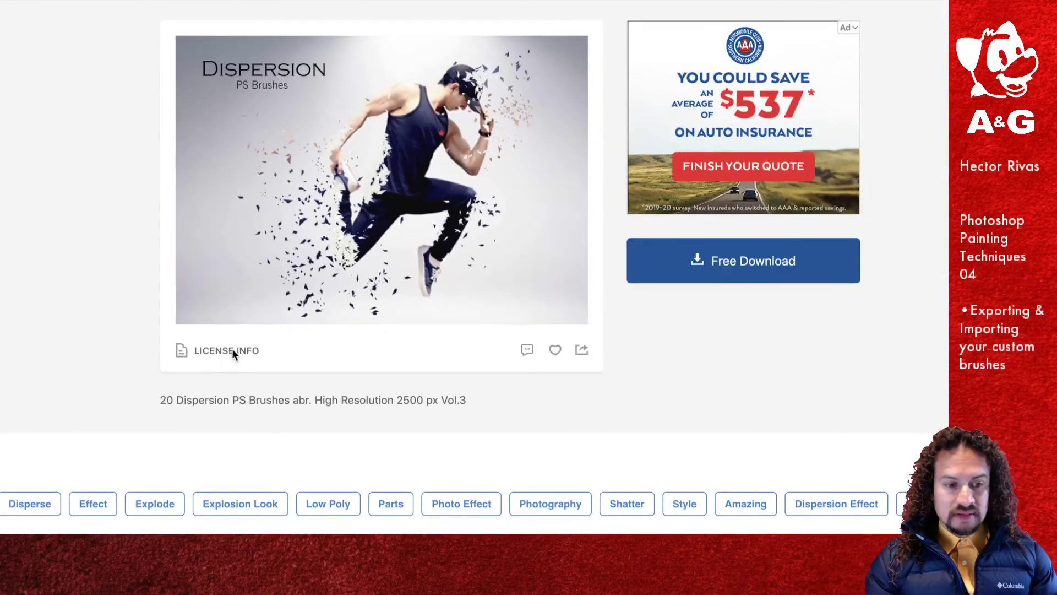
click(234, 351)
scroll(507, 378, down, 2)
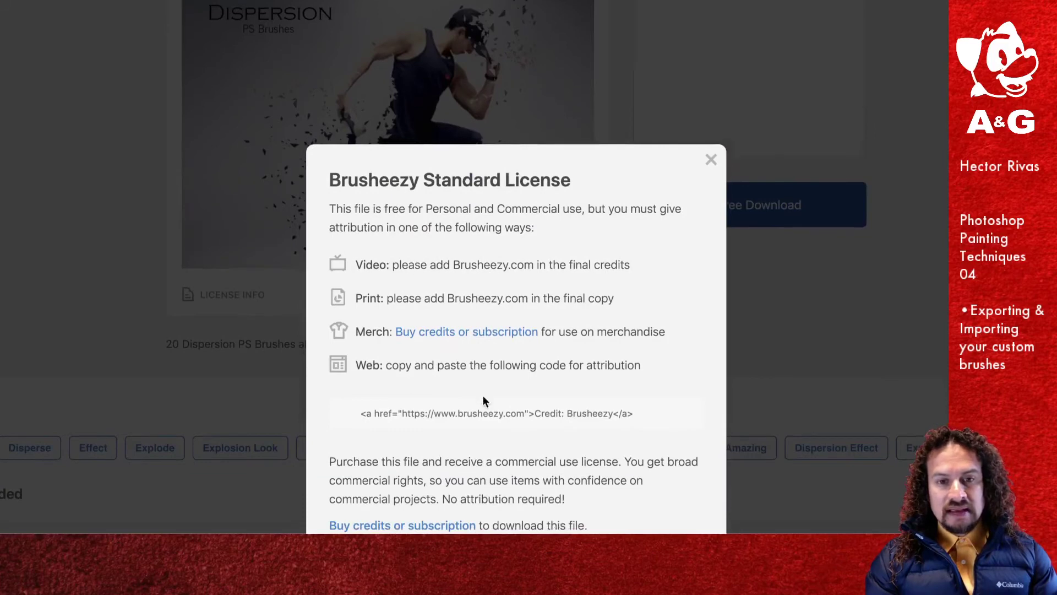
scroll(484, 394, down, 3)
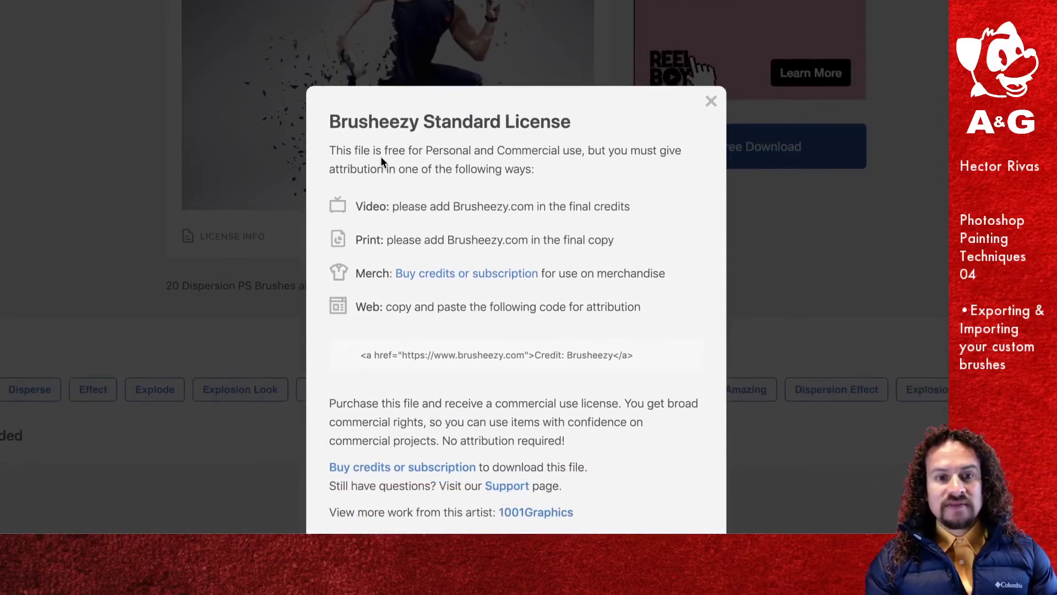
drag(425, 154, 688, 154)
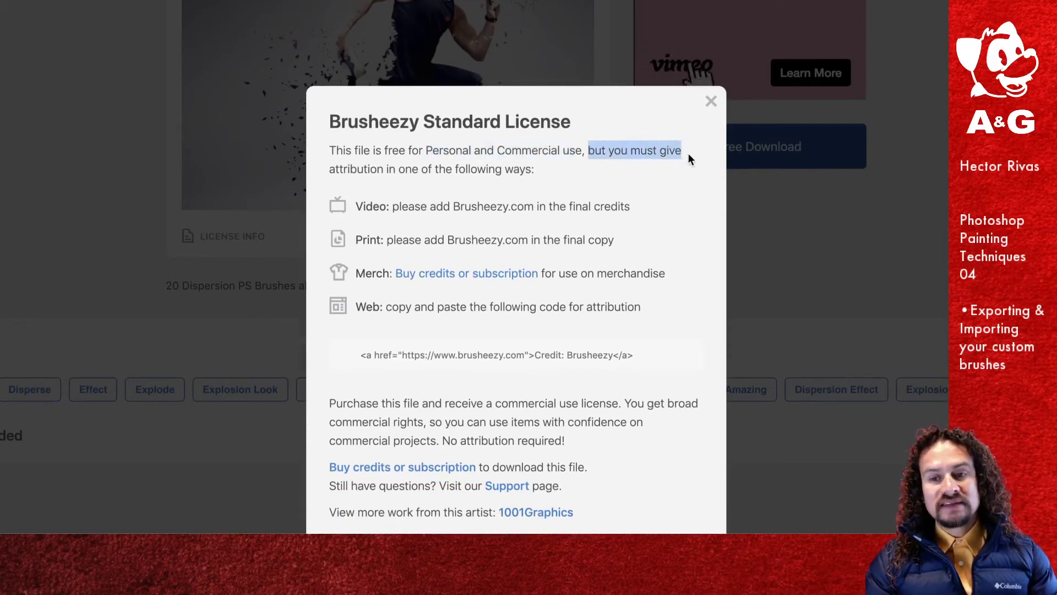
drag(330, 171, 531, 171)
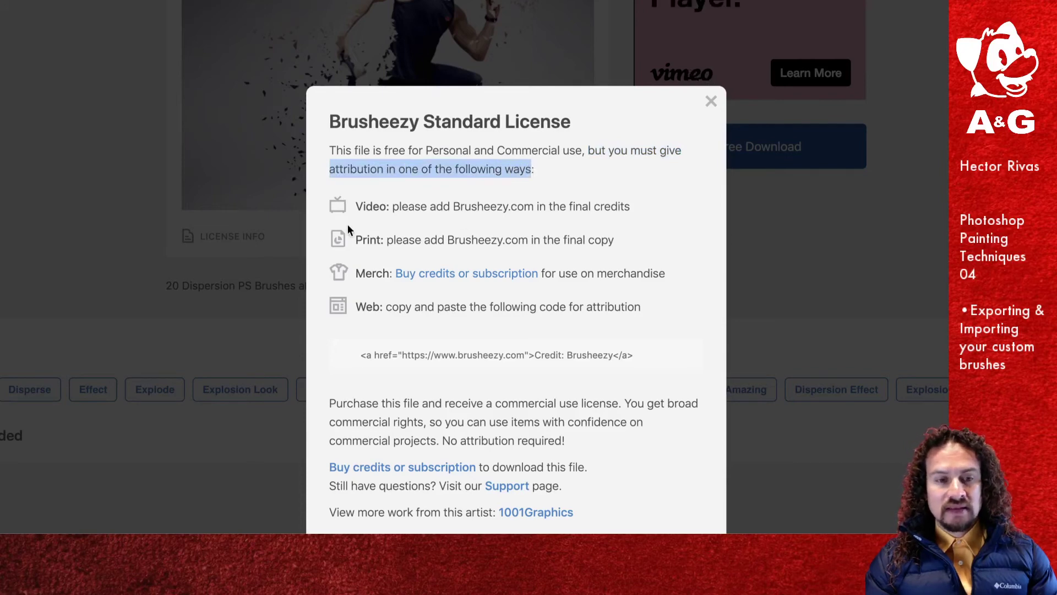
Step: Highlight the Brusheezy.com credit in the video and print attribution terms of the Brusheezy Standard License
drag(394, 209, 532, 205)
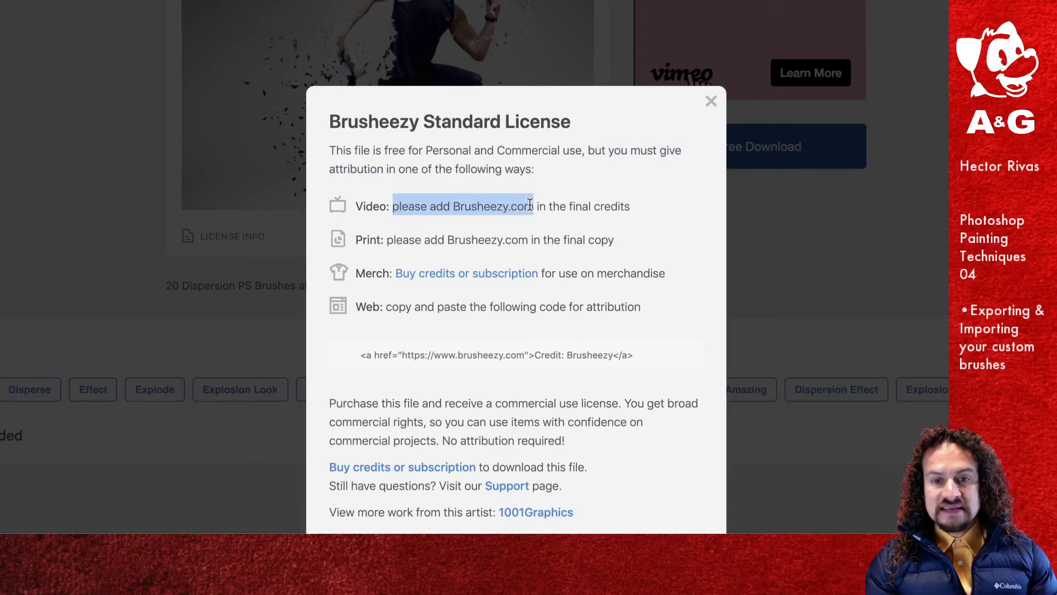
click(518, 207)
mouse_move(453, 207)
mouse_down()
mouse_move(537, 201)
mouse_move(525, 209)
mouse_up()
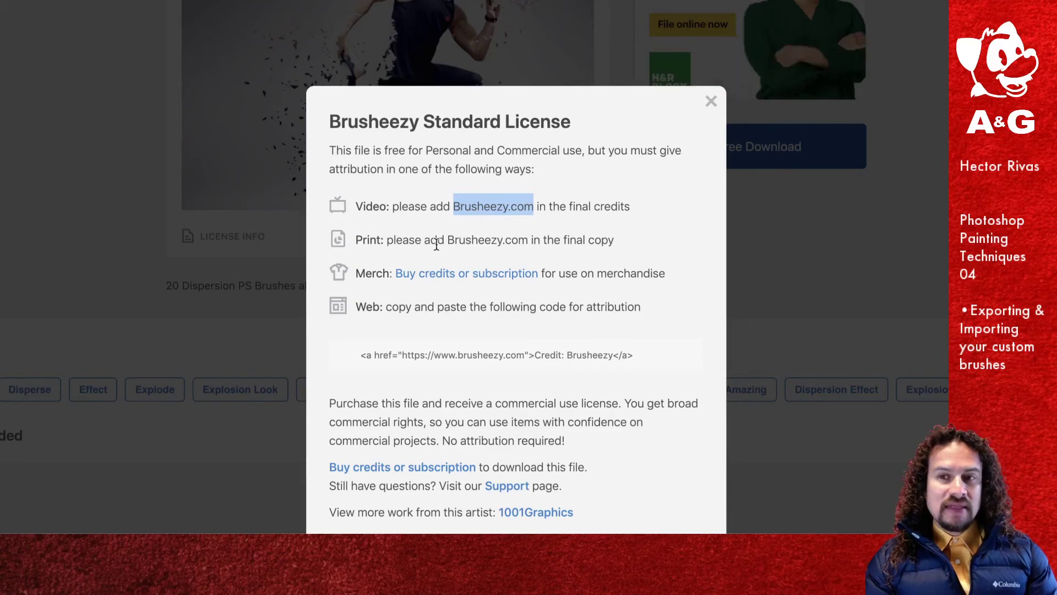
click(516, 239)
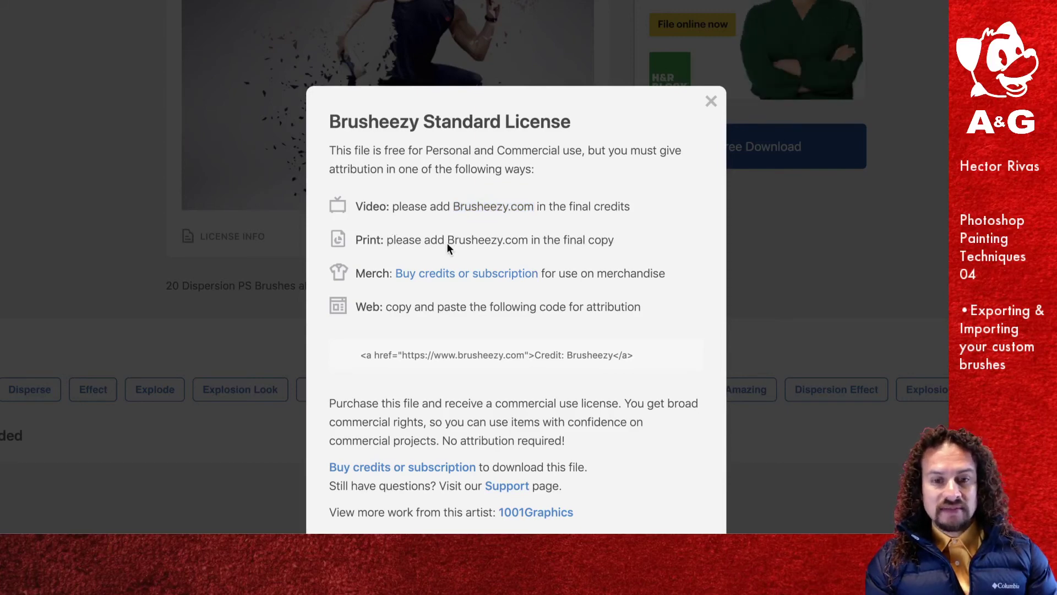
drag(514, 241, 527, 240)
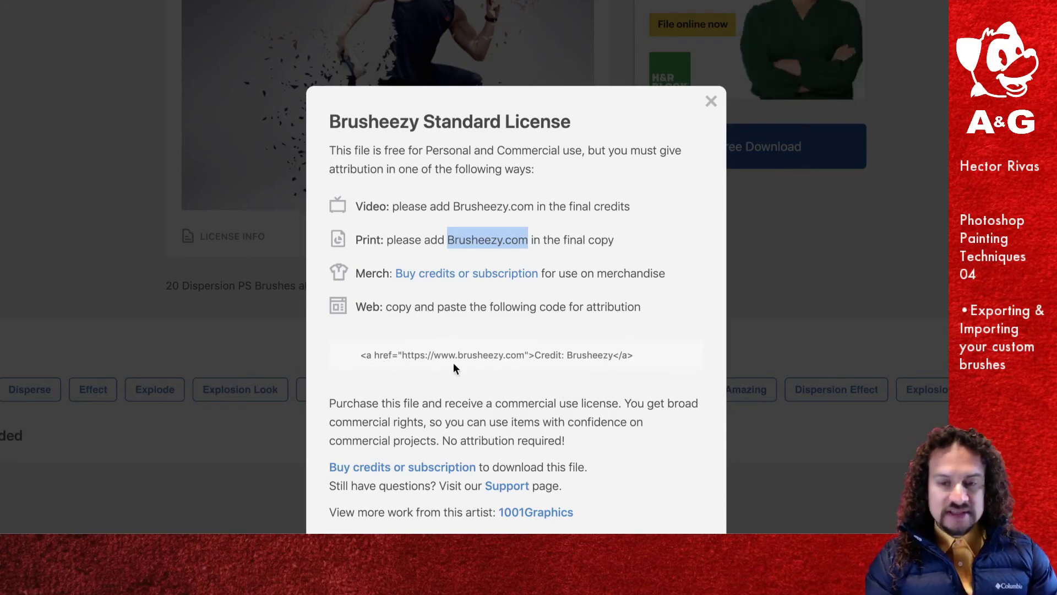
Step: Close the license terms and switch from Chrome back to the Goofy painting in Photoshop
click(711, 101)
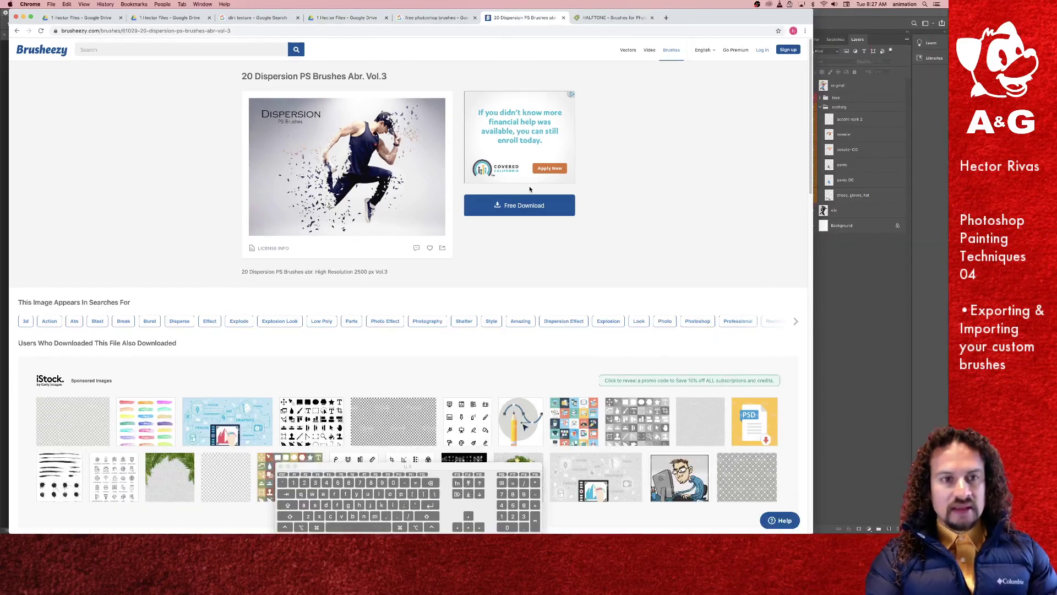
click(23, 17)
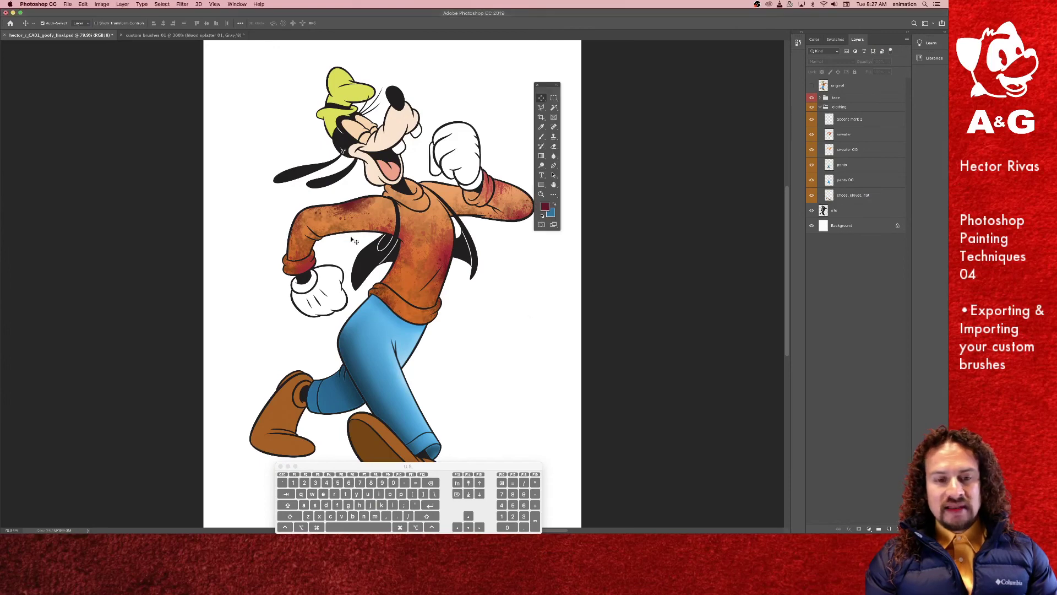